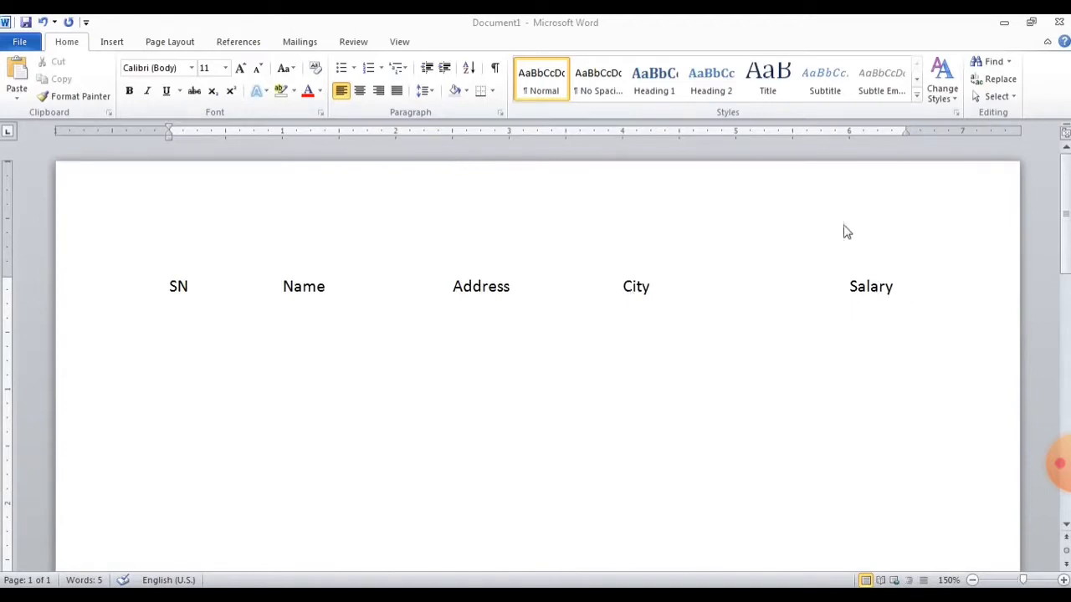
- Start a new line below the SN, Name, Address, City and Salary headings and open its tab stop settings
click(907, 292)
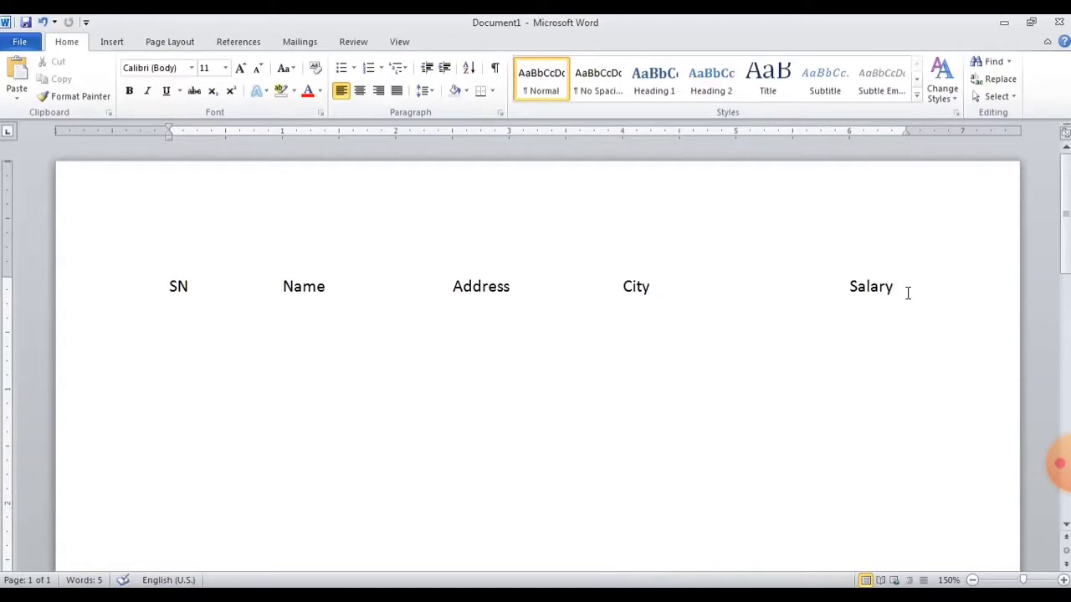
key(Return)
click(500, 114)
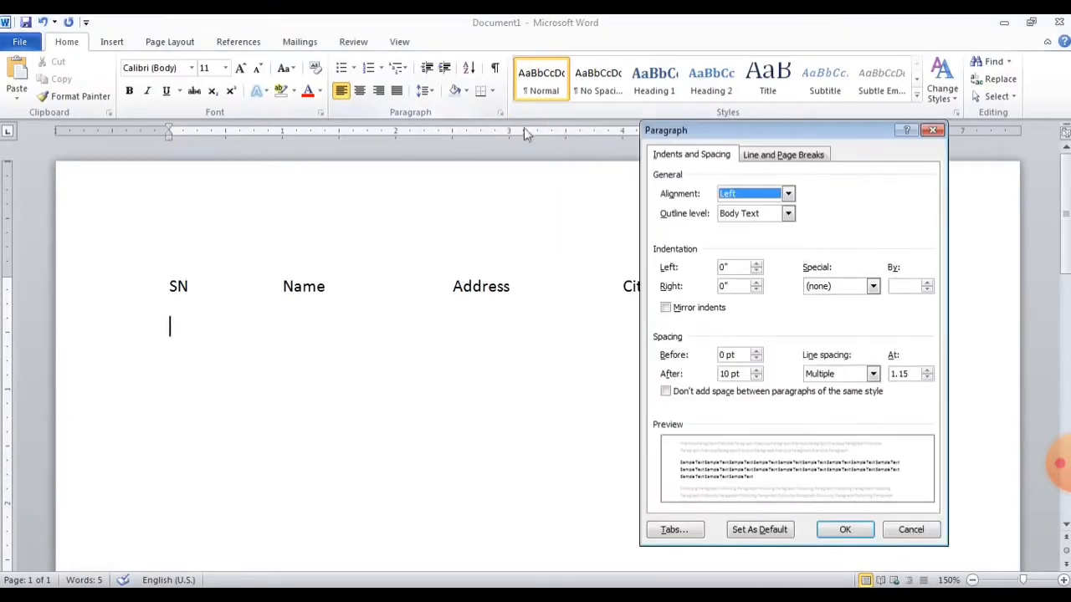
drag(747, 132, 819, 173)
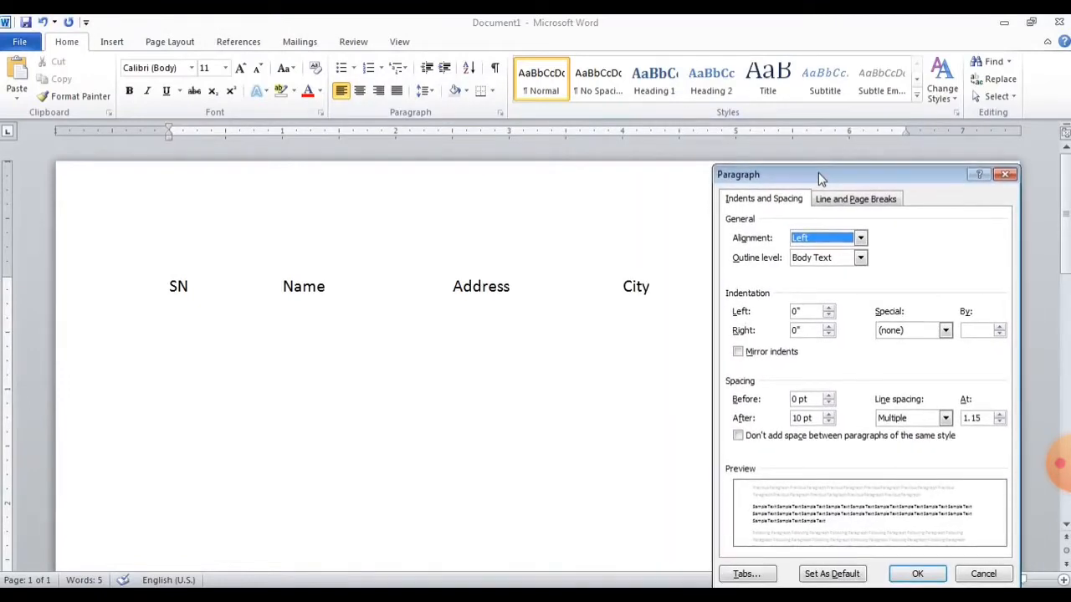
click(756, 575)
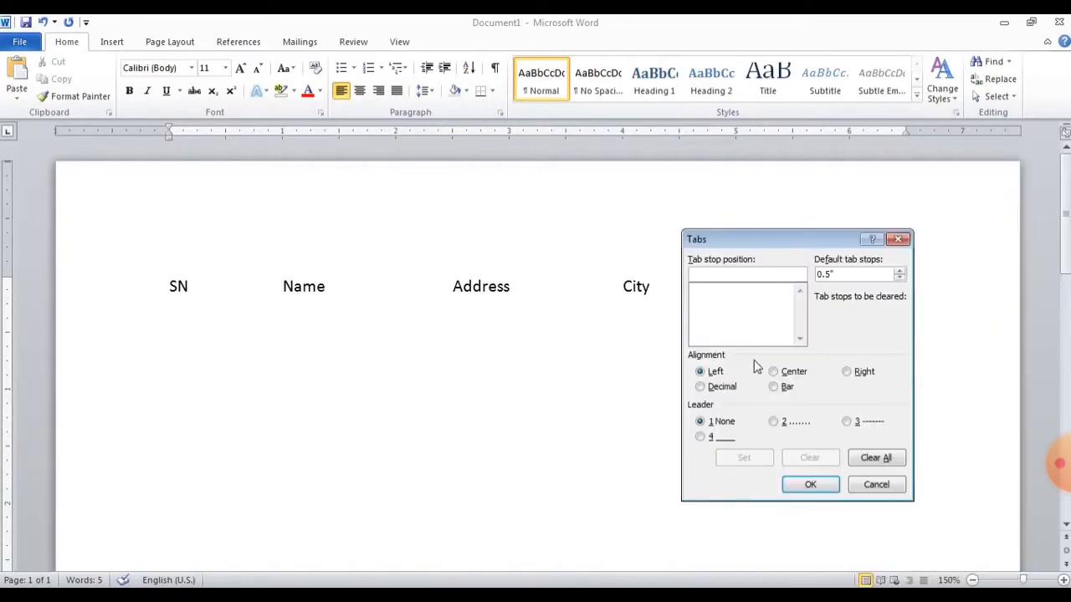
drag(808, 239, 800, 213)
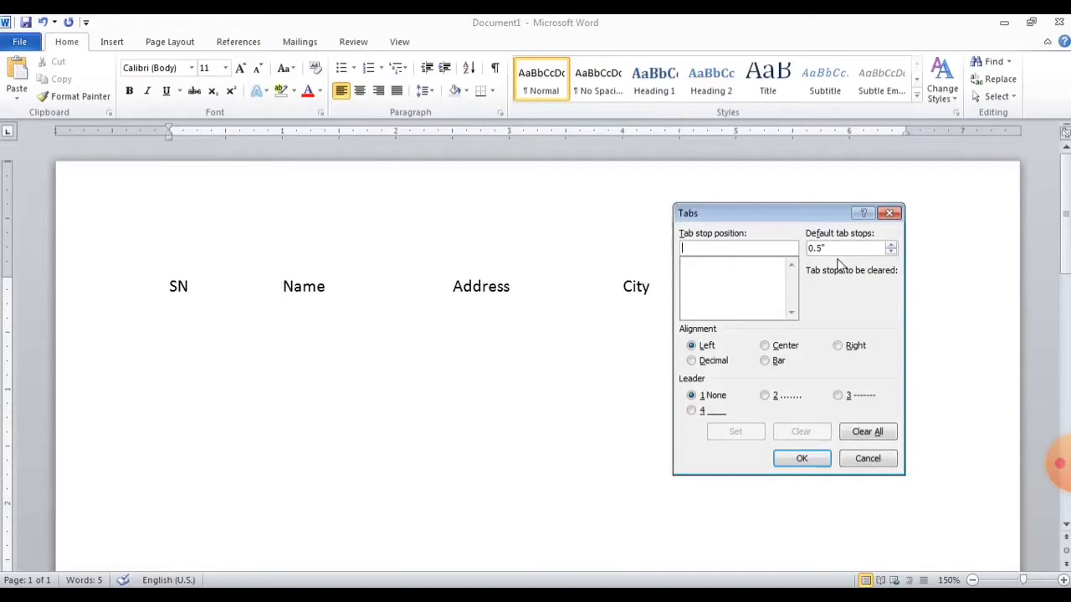
drag(822, 214, 806, 215)
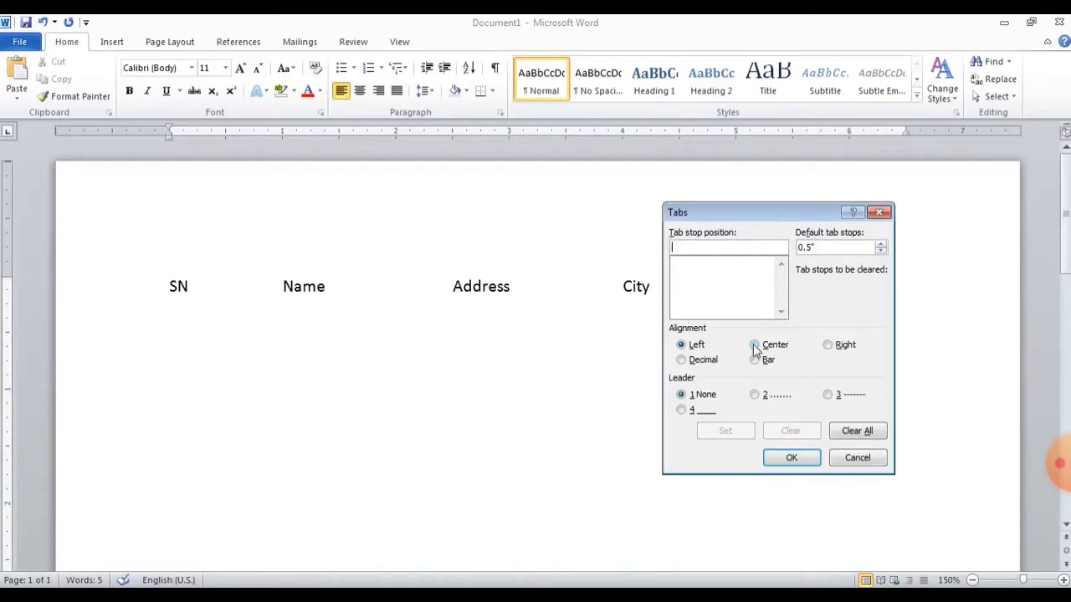
drag(786, 215, 777, 186)
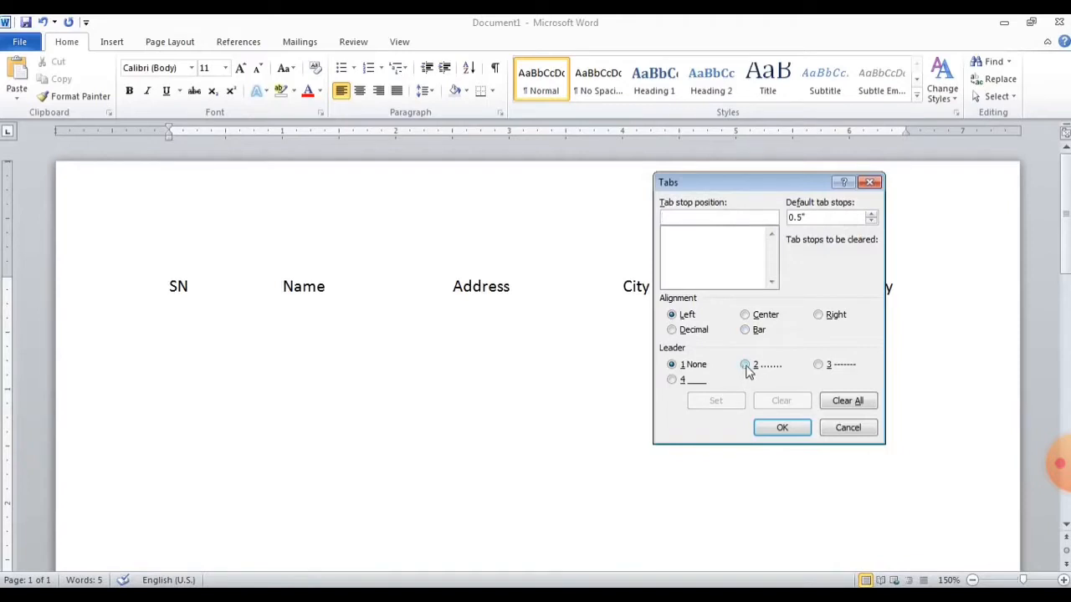
drag(778, 183, 814, 299)
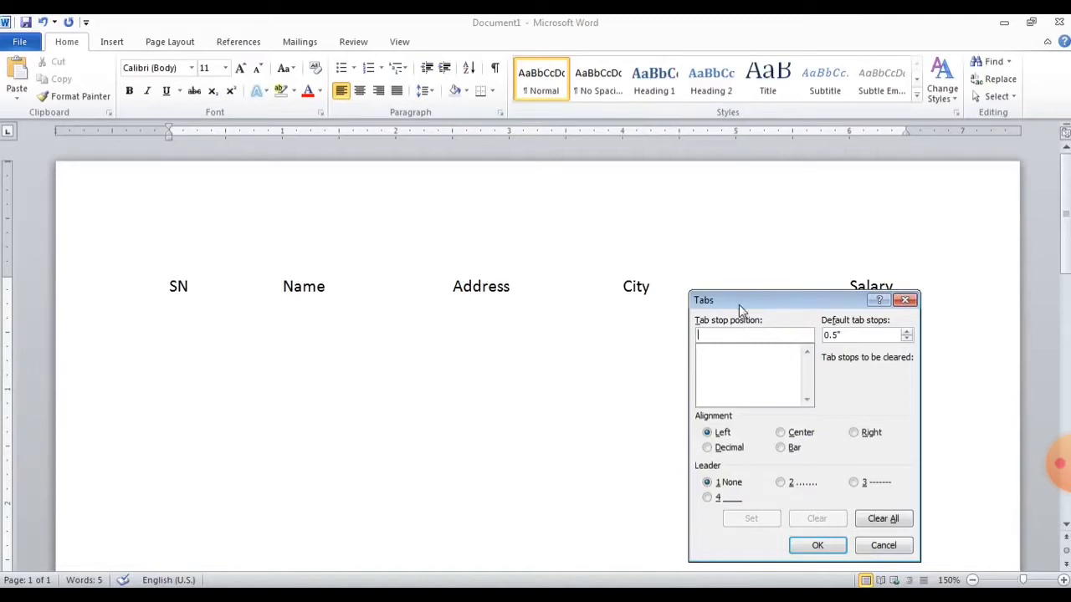
drag(739, 305, 724, 263)
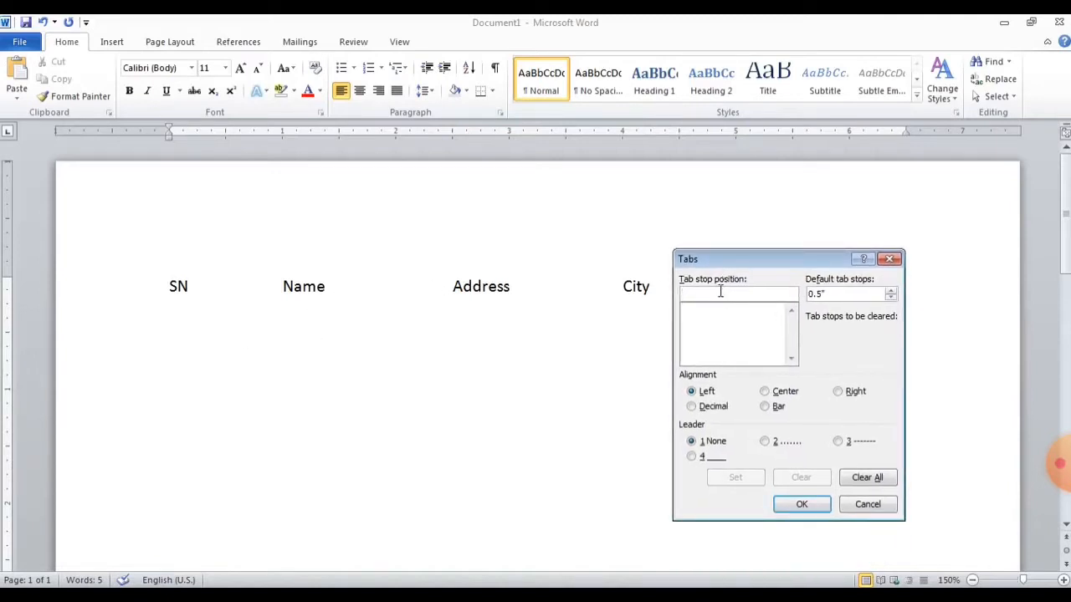
- Add left-aligned tab stops without a leader at 1", 2.5" and 4"
text(1)
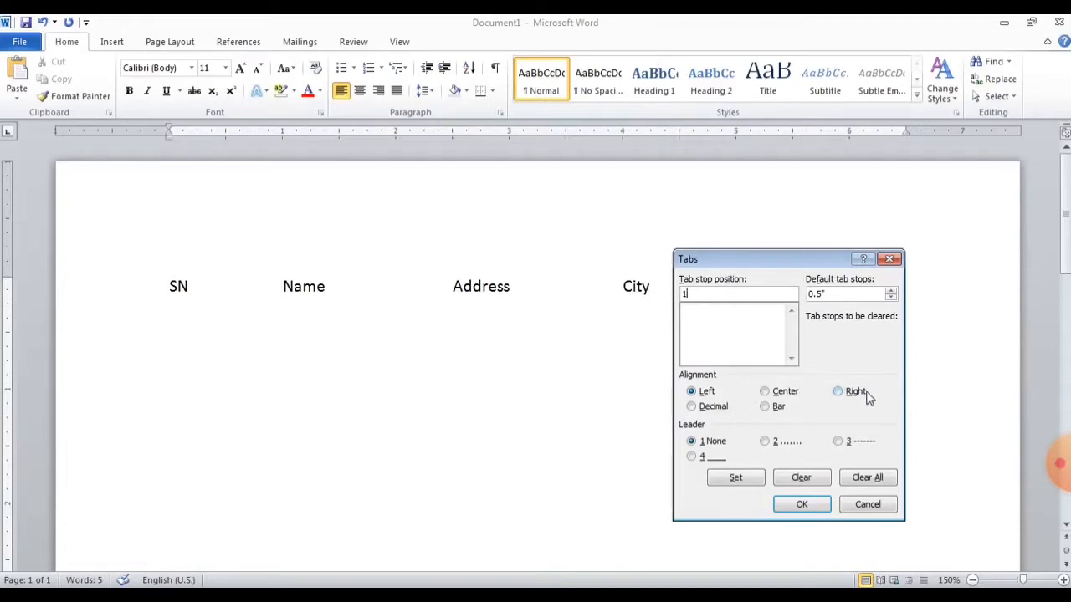
drag(801, 262, 834, 262)
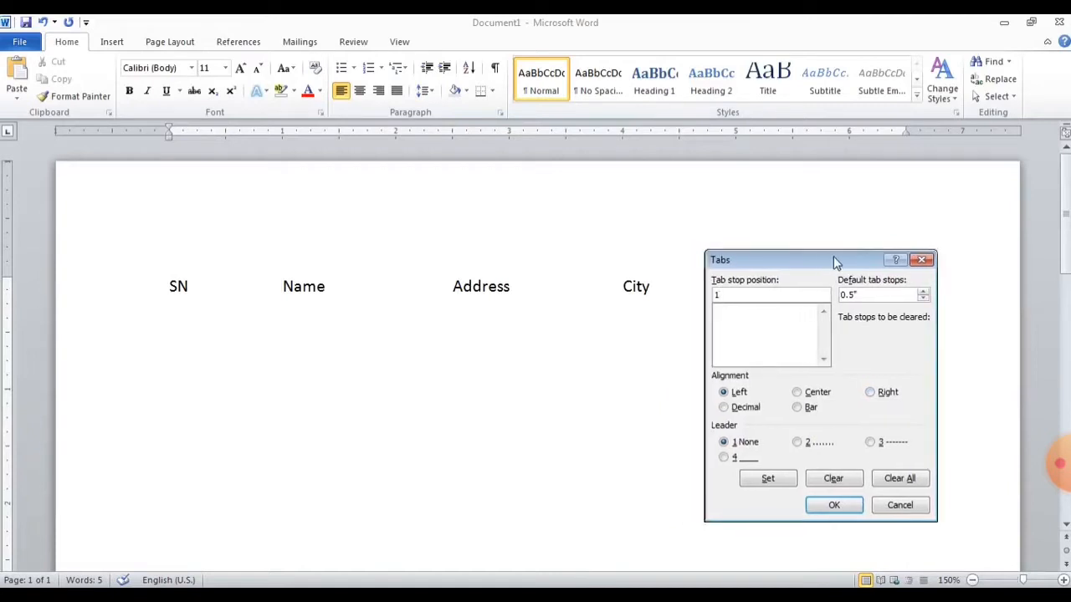
click(768, 478)
drag(822, 272, 829, 277)
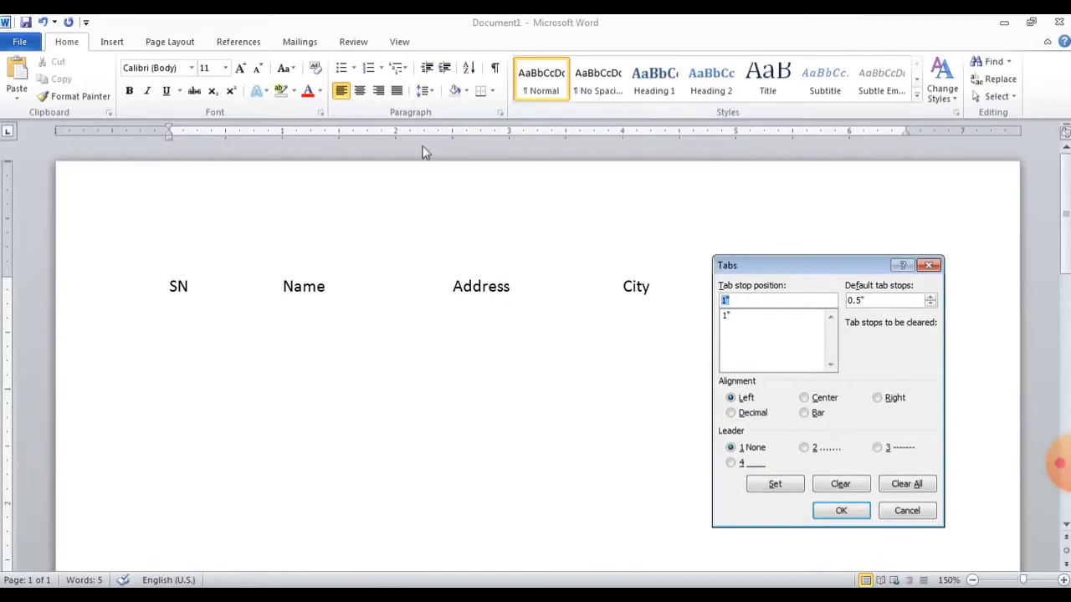
text(2.5)
click(775, 490)
text(4)
click(775, 489)
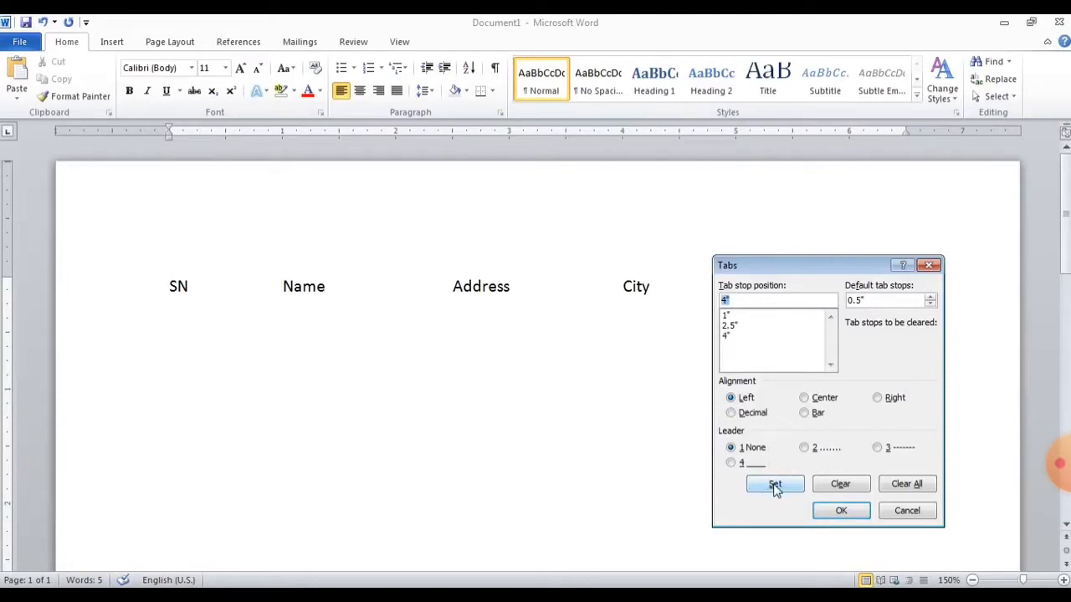
- Add a bar tab stop at 5.5"
drag(823, 268, 395, 167)
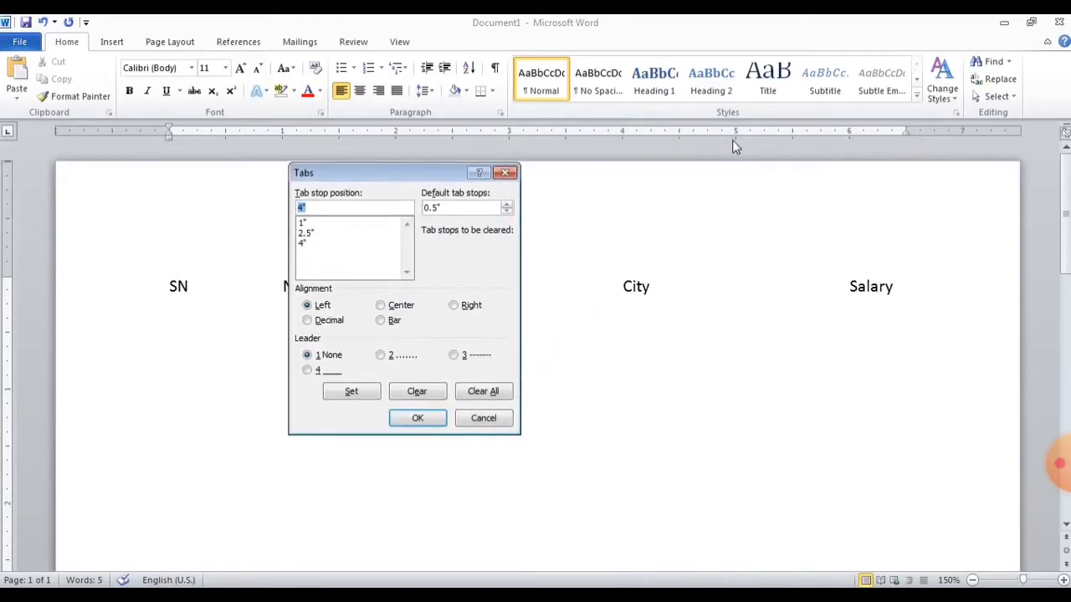
text(5.5)
click(388, 323)
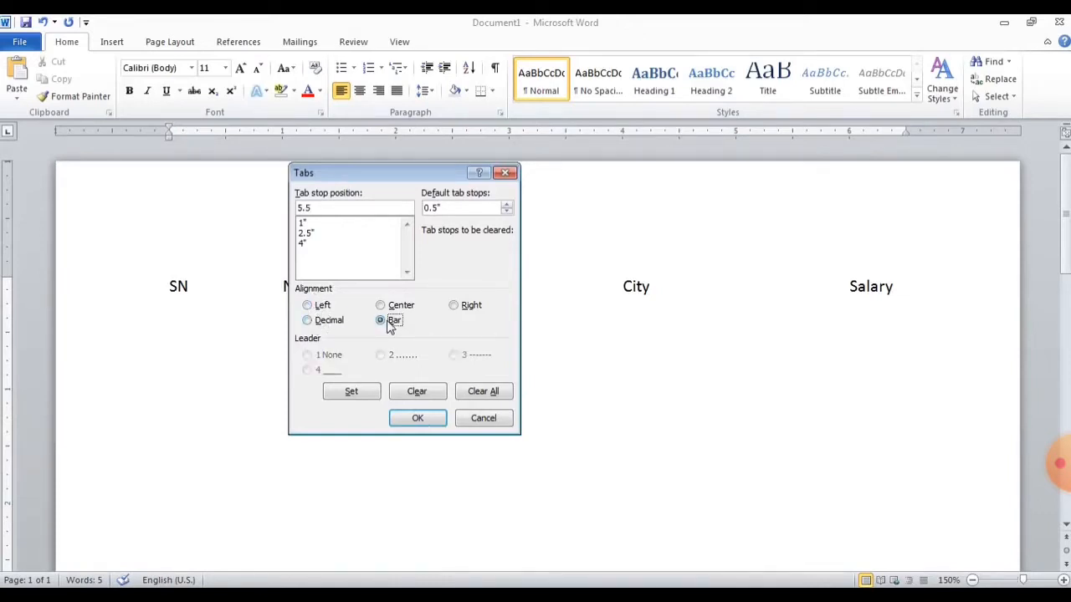
click(352, 392)
- Add a decimal tab stop at 6" without a leader and apply the tab stops to the line
text(6)
click(316, 309)
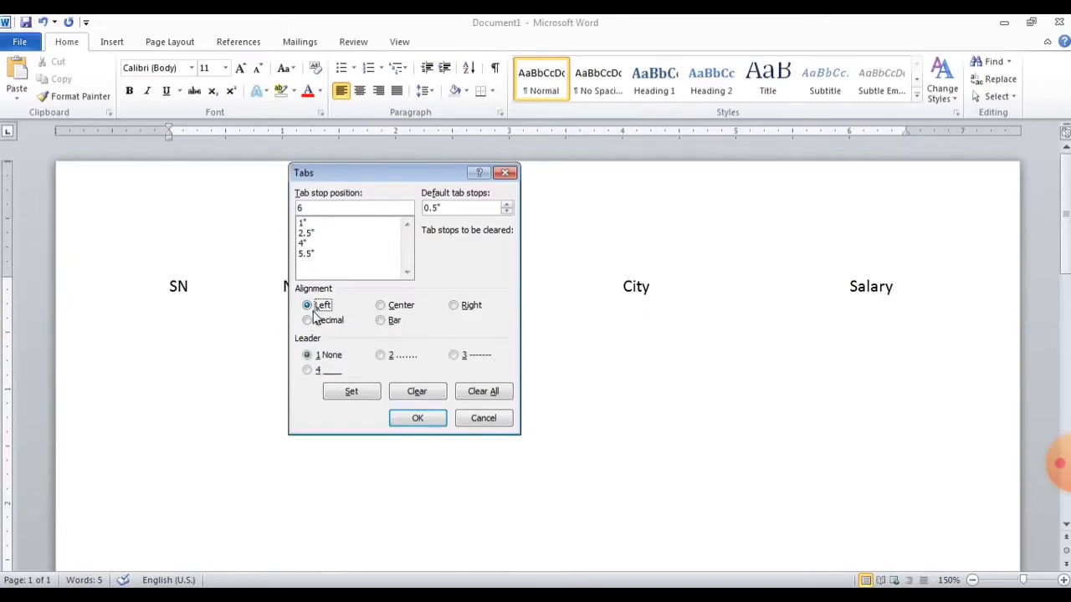
click(311, 323)
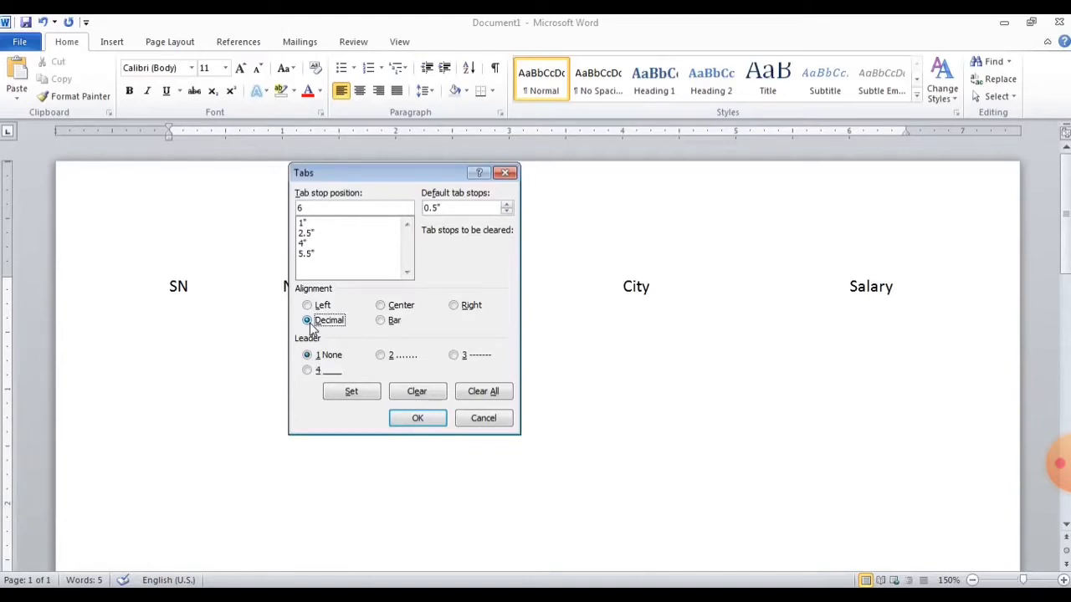
click(355, 393)
click(416, 418)
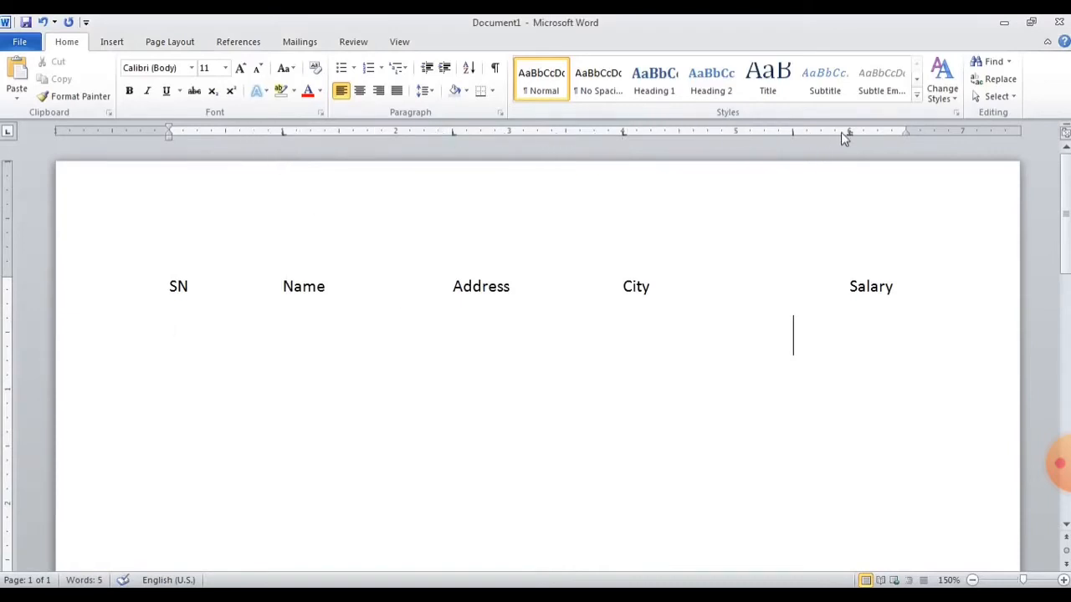
- Fill in the first record with serial number 01, the person's name, the address and the city, aligned under their headings
text(01)
key(Tab)
text(Mohan)
key(Tab)
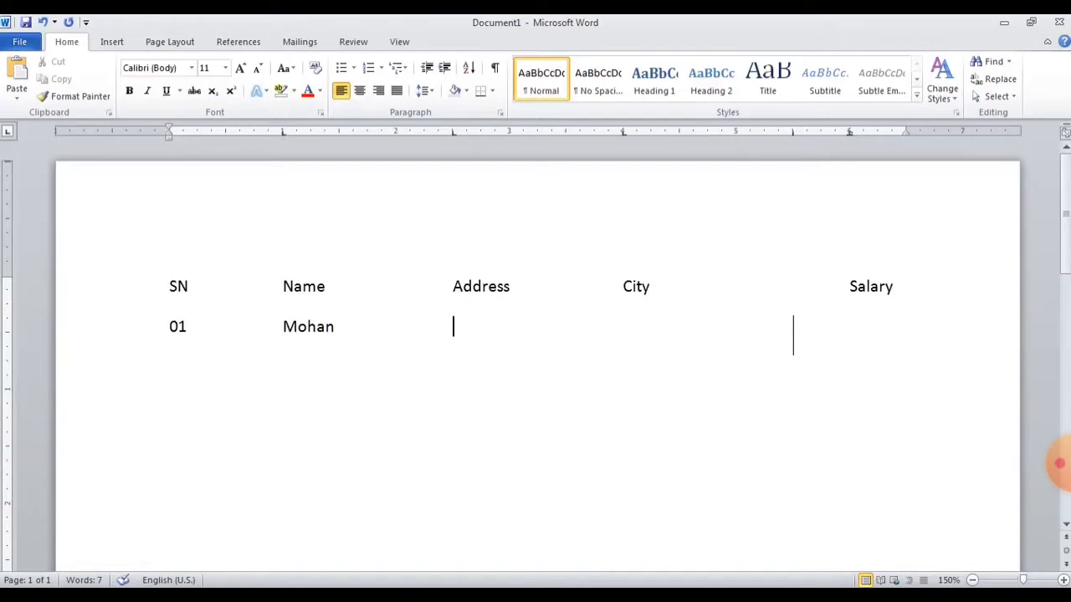
text(Indira Nagar)
key(Tab)
text(Mum)
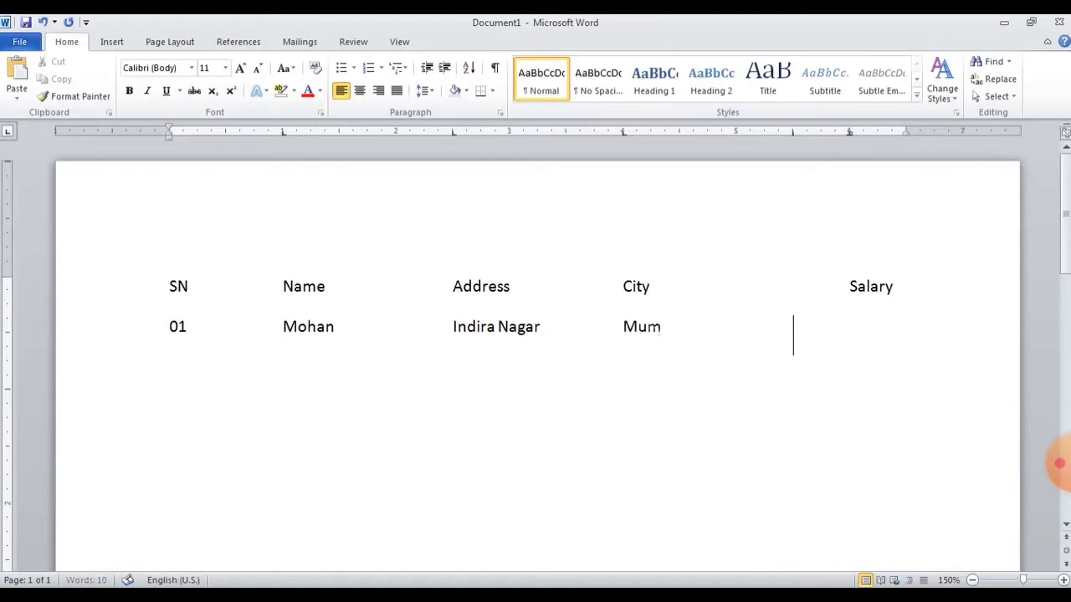
text(bai)
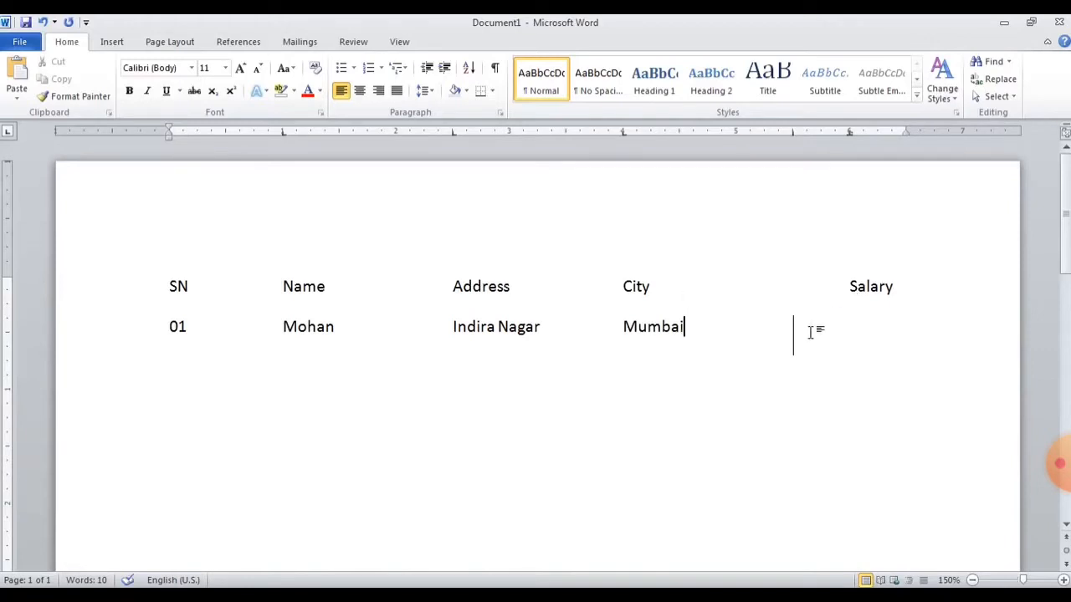
- Enter the salary 500.000 at the decimal tab stop and check how its decimal point aligns
key(Tab)
text(500)
text(.000)
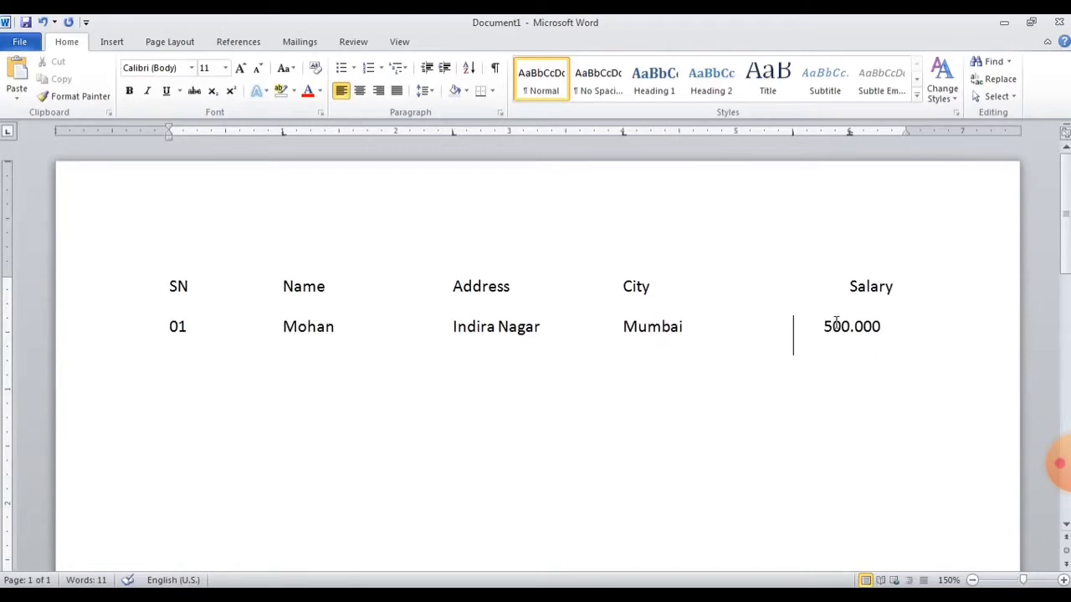
drag(848, 327, 854, 327)
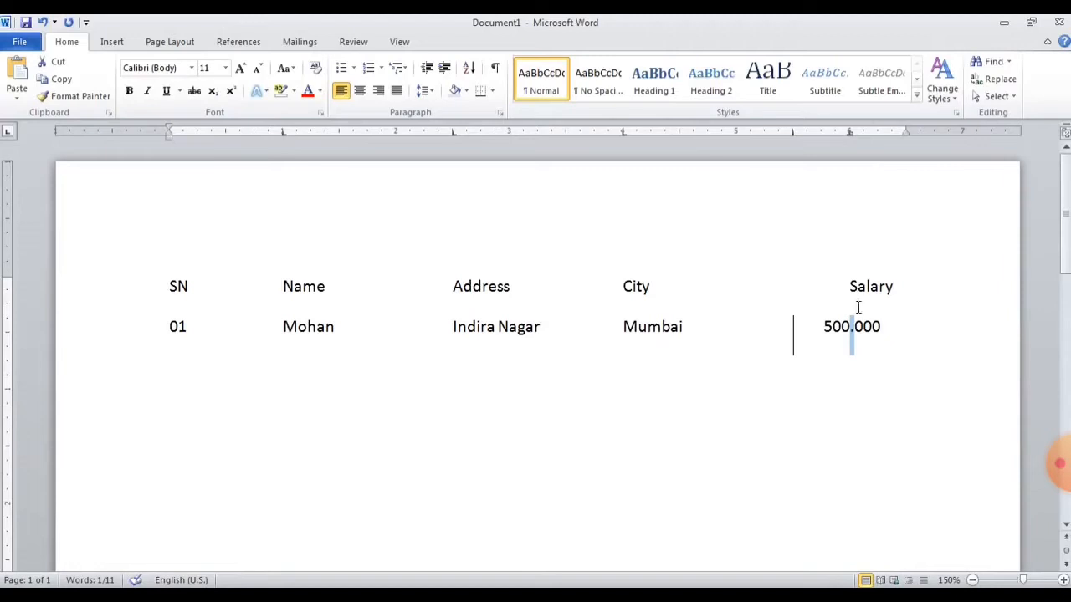
click(892, 354)
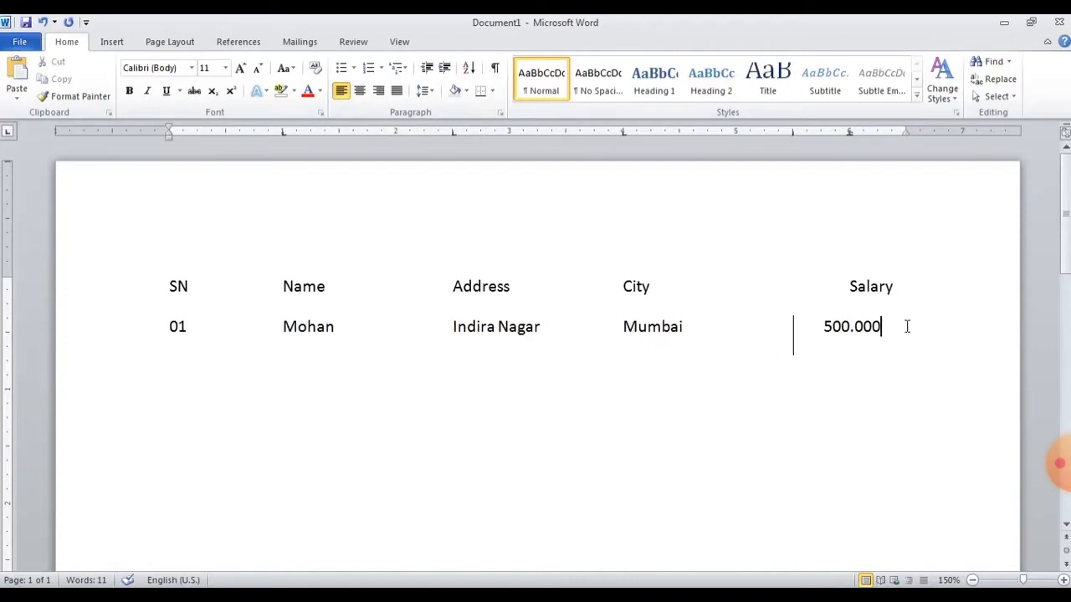
- Start another line below the first record and open the tab stop settings for it
key(Return)
drag(842, 370, 147, 277)
click(196, 382)
click(500, 113)
click(746, 570)
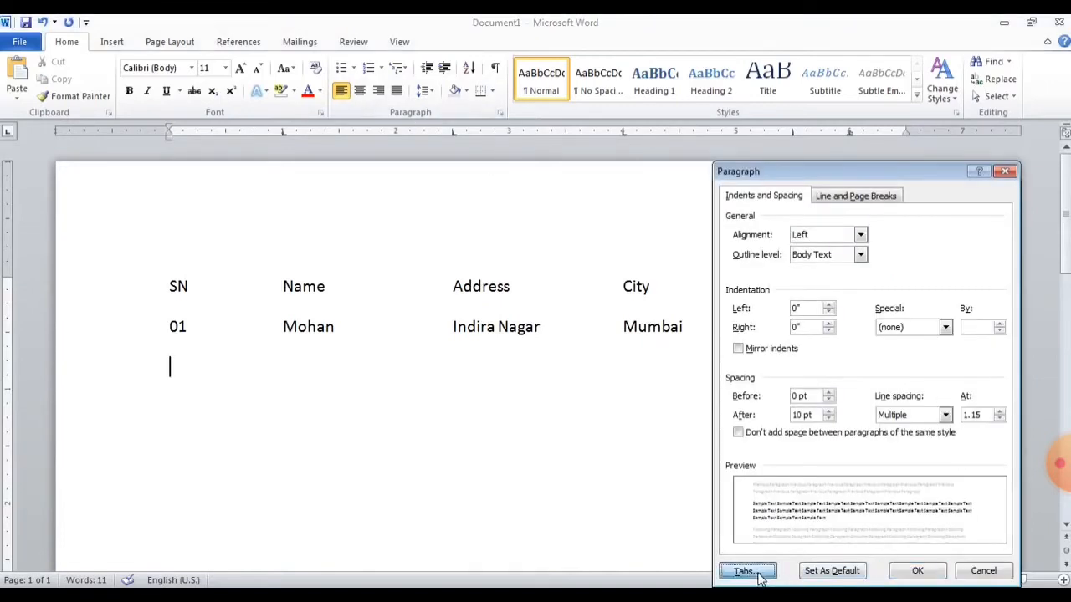
drag(433, 173, 760, 237)
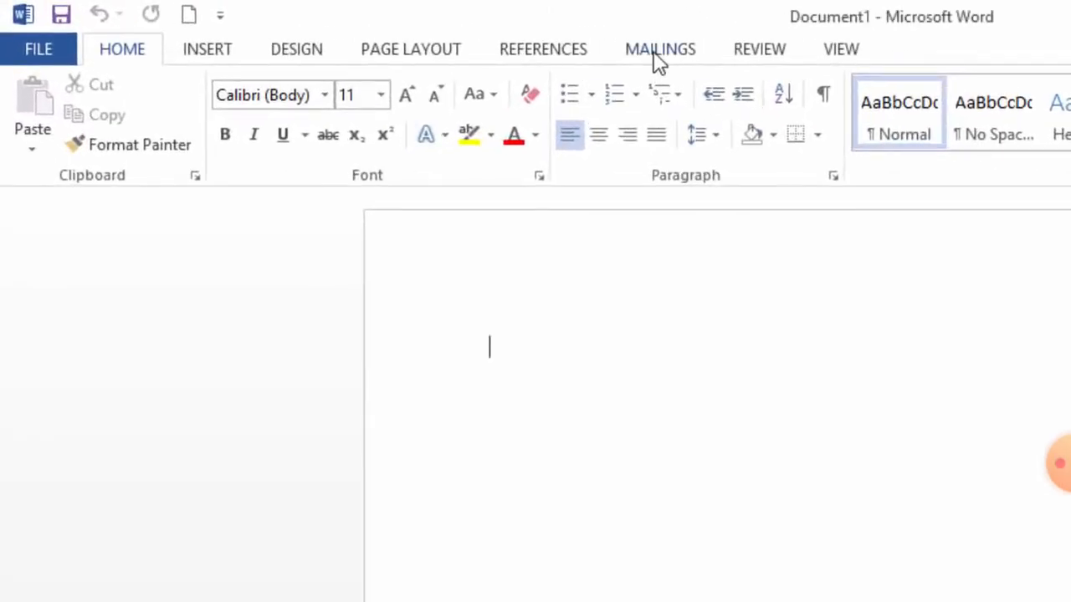
- Start the Step-by-Step Mail Merge Wizard in the blank document and advance to the recipient selection stage
click(659, 56)
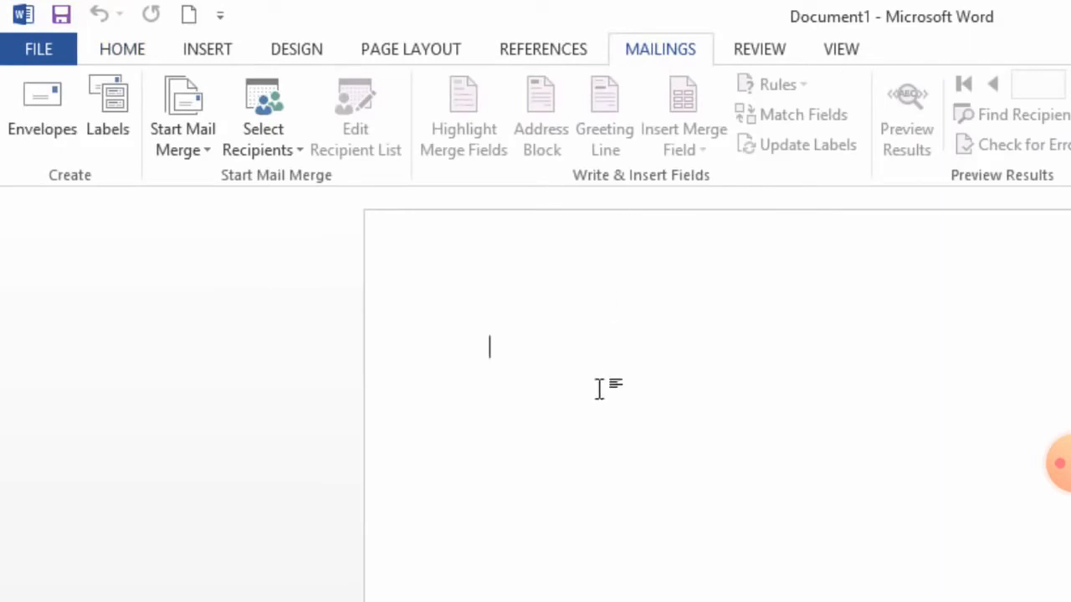
click(204, 153)
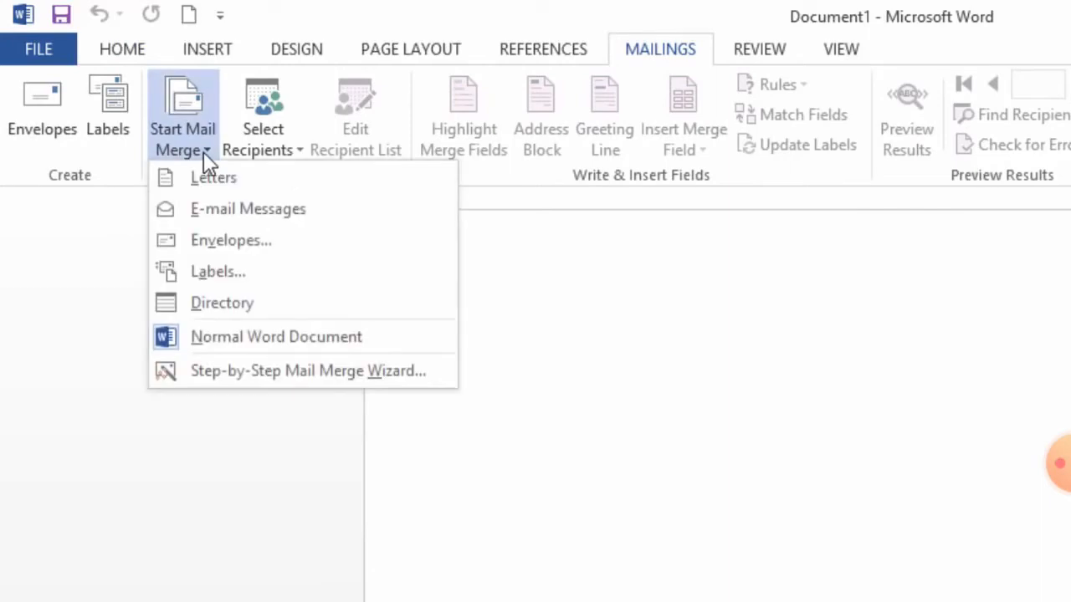
click(227, 372)
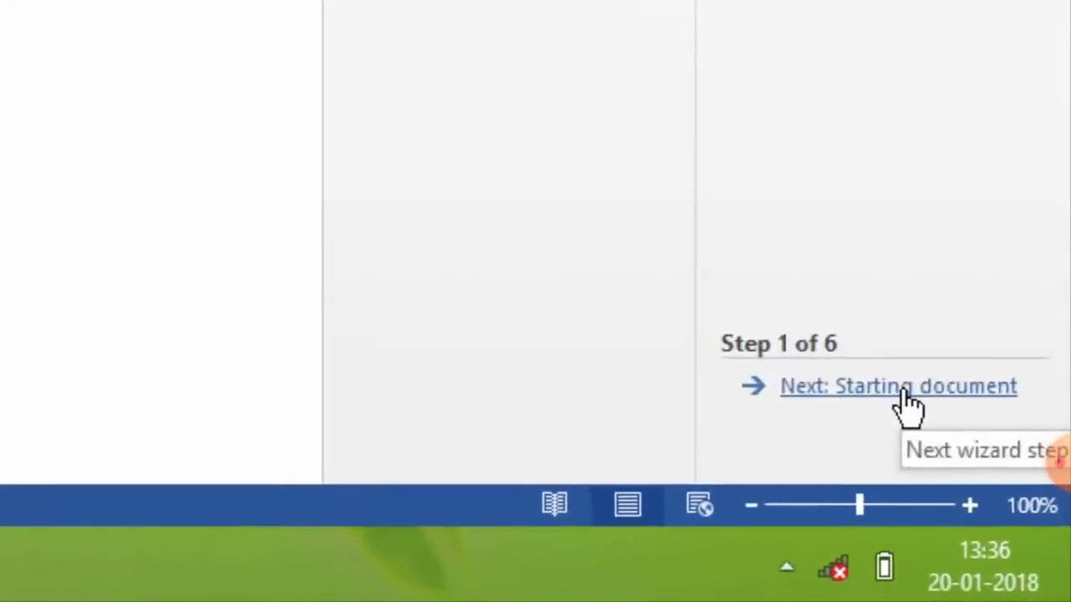
click(952, 456)
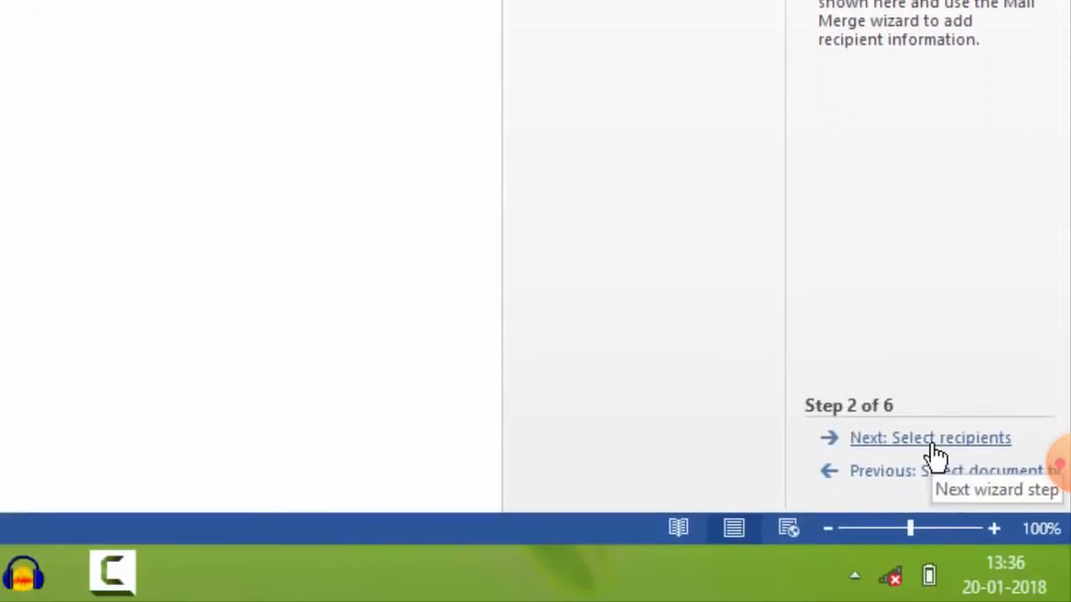
click(936, 452)
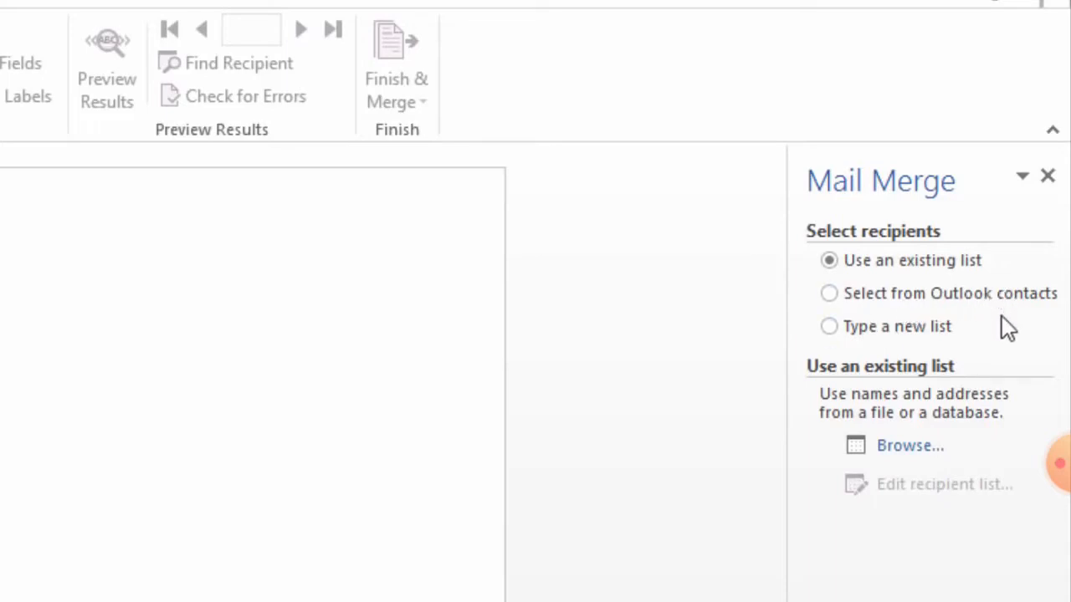
- Choose to type a new recipient list and start creating it
click(828, 328)
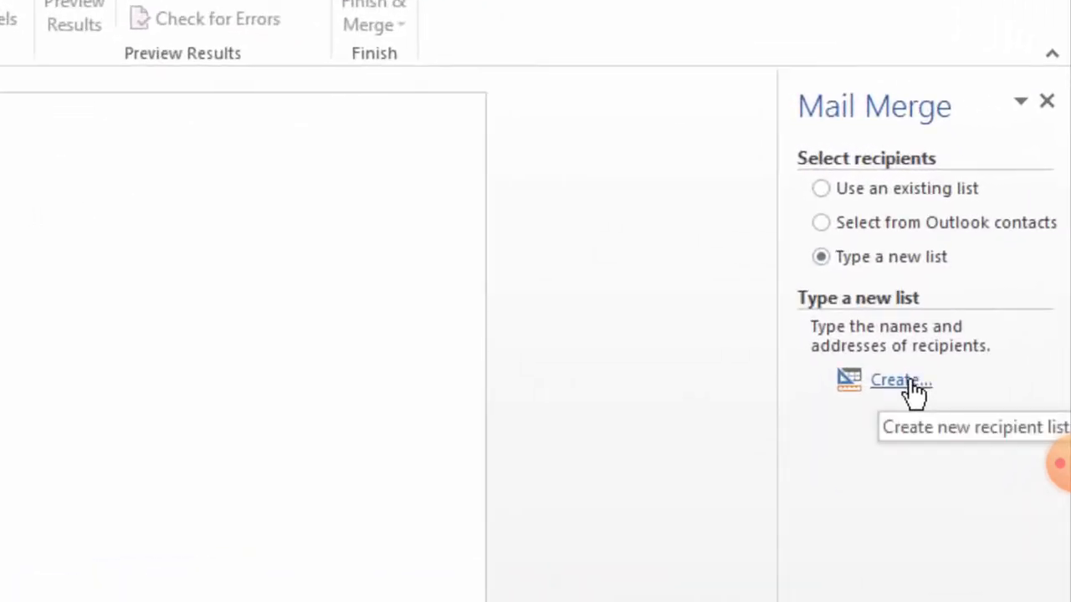
click(911, 383)
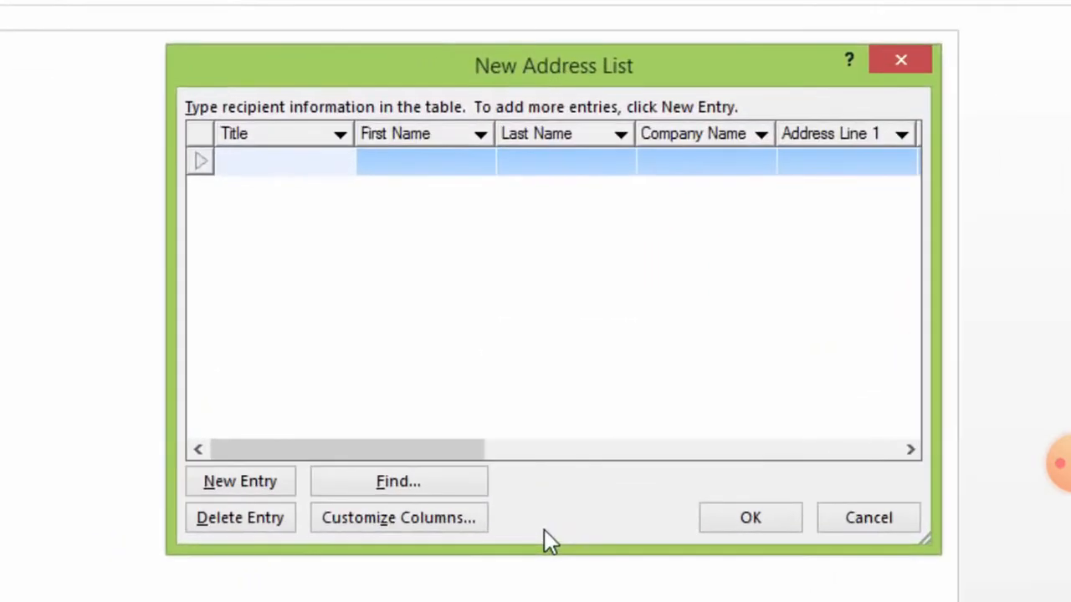
- Customize the address list columns by deleting the Title field and renaming the First Name field to Name
click(453, 517)
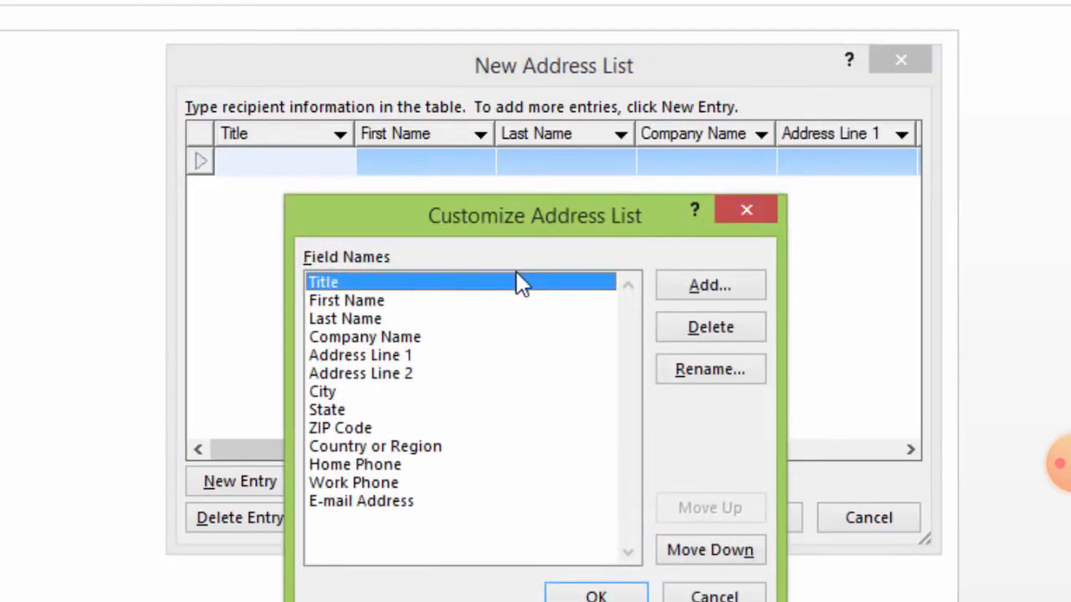
click(716, 327)
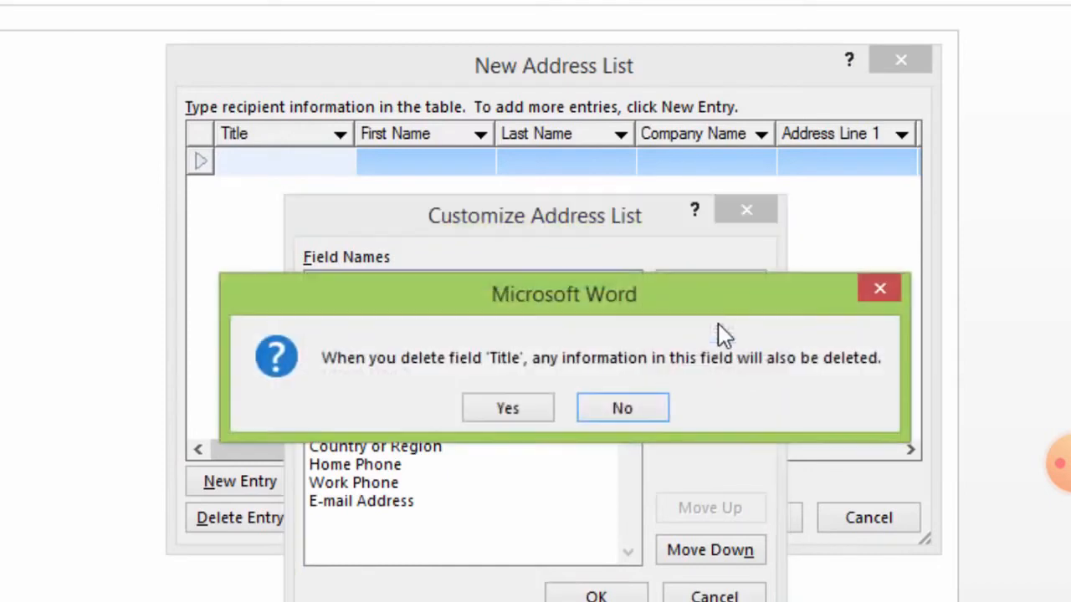
click(532, 407)
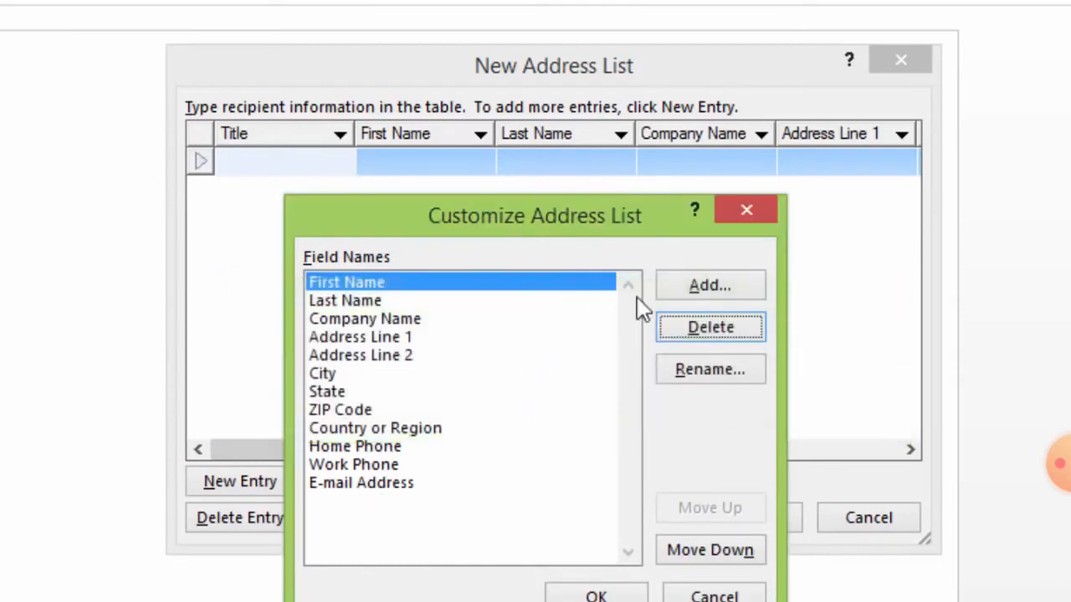
click(688, 371)
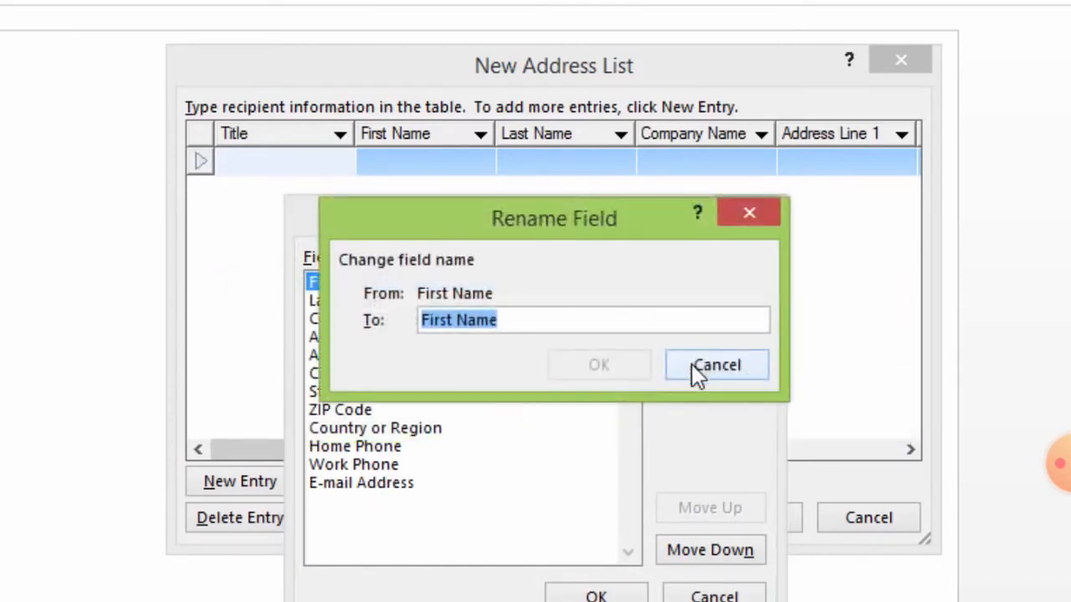
text(Name)
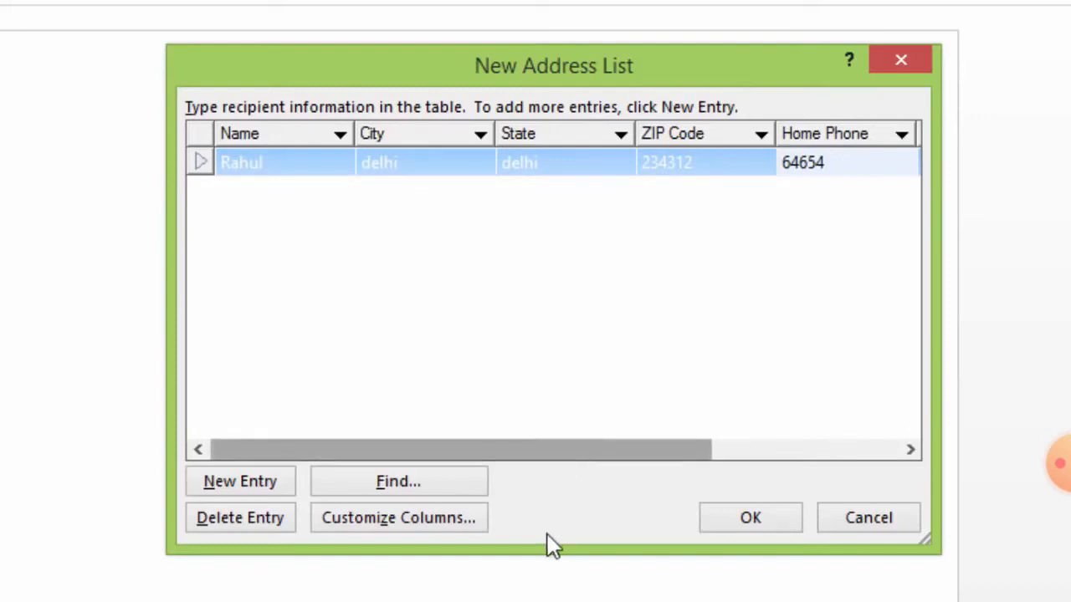
- Add a second entry to the address list with the recipient's name and the city Mumbai
click(251, 486)
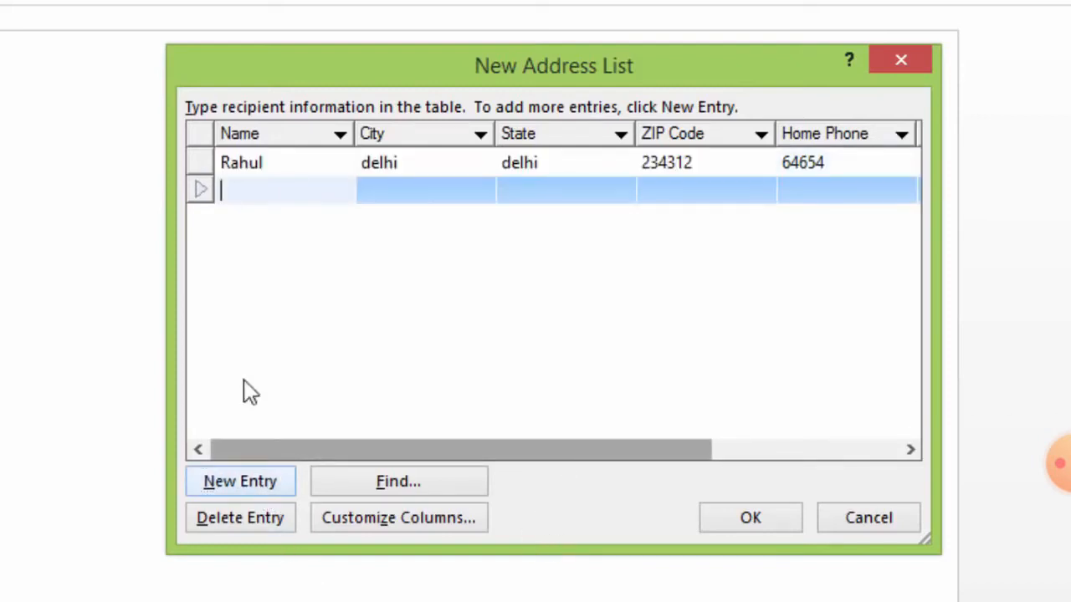
text(akash)
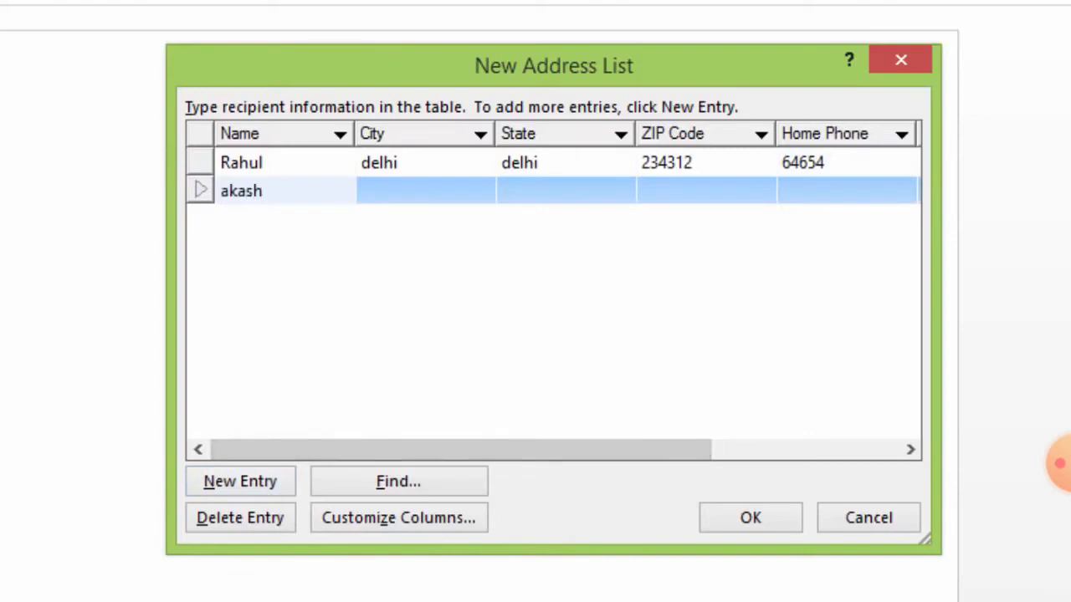
click(424, 182)
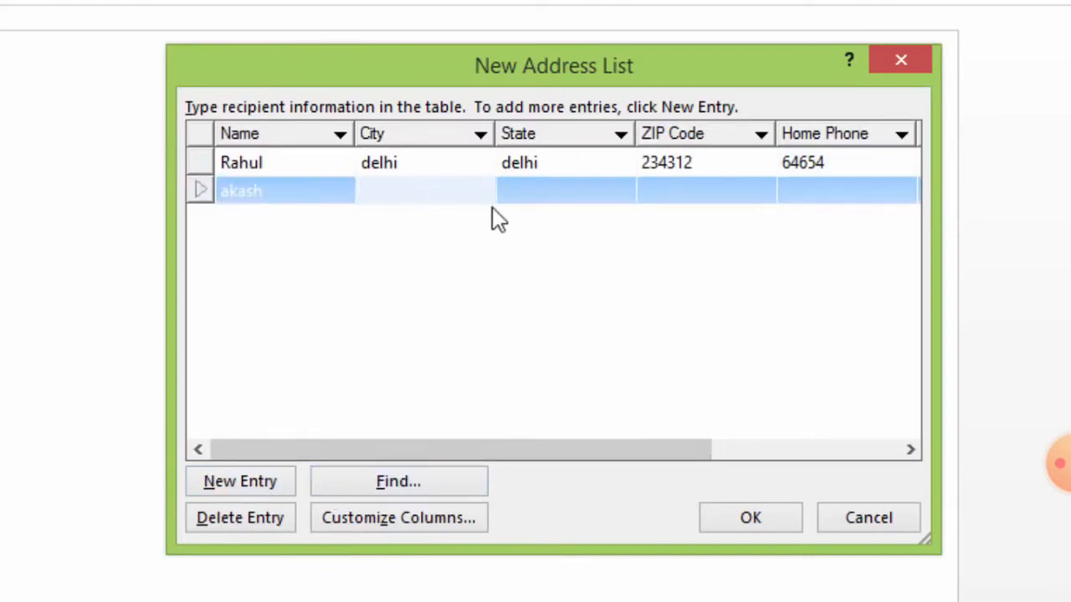
text(mumb)
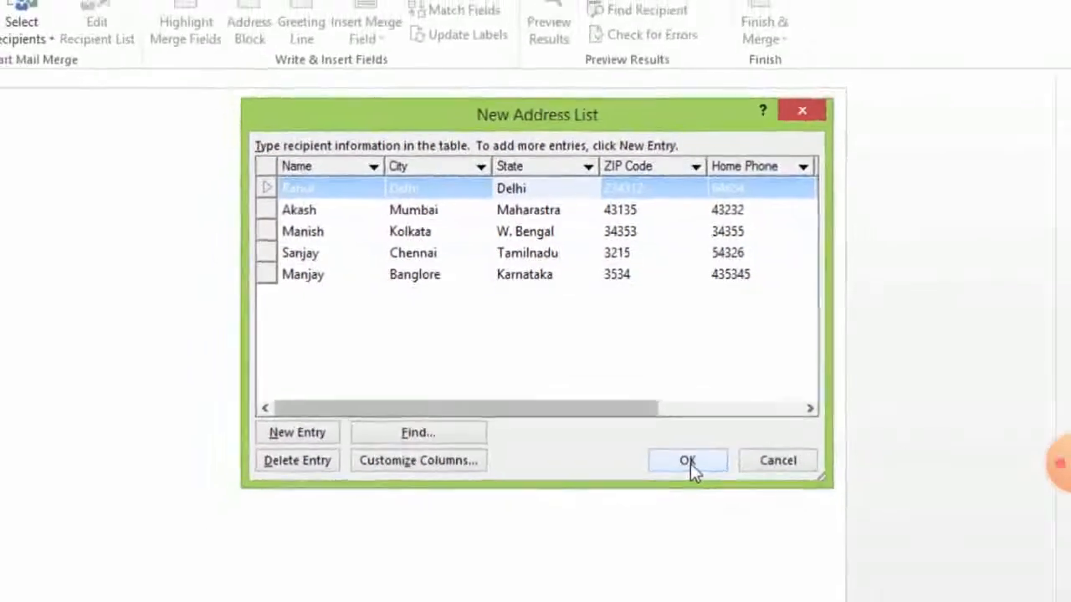
- Finish the address list and save it under the file name newdetail
click(690, 464)
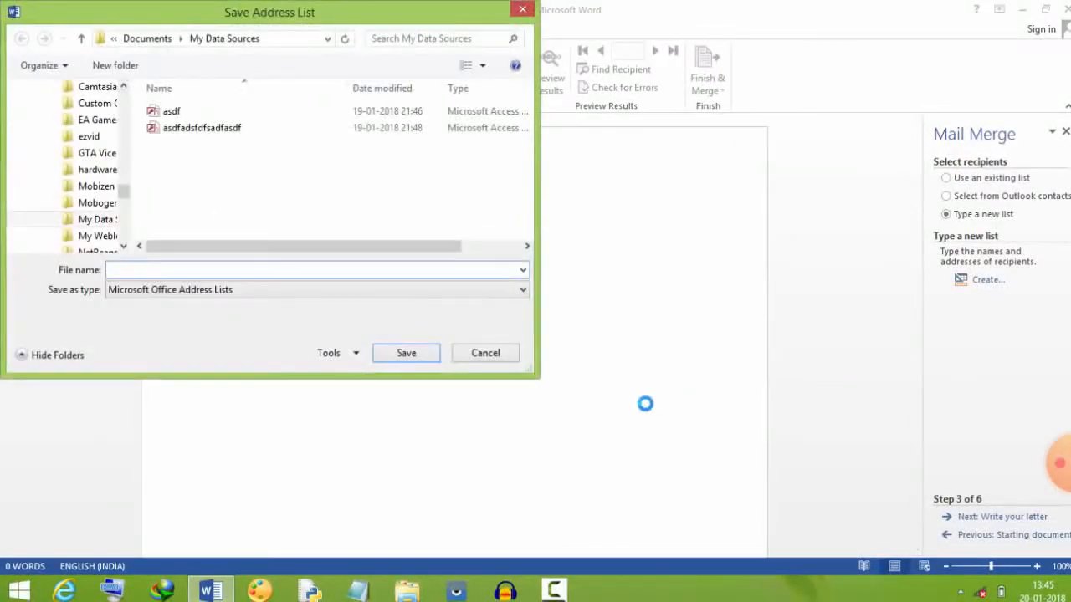
text(newdetail)
click(410, 355)
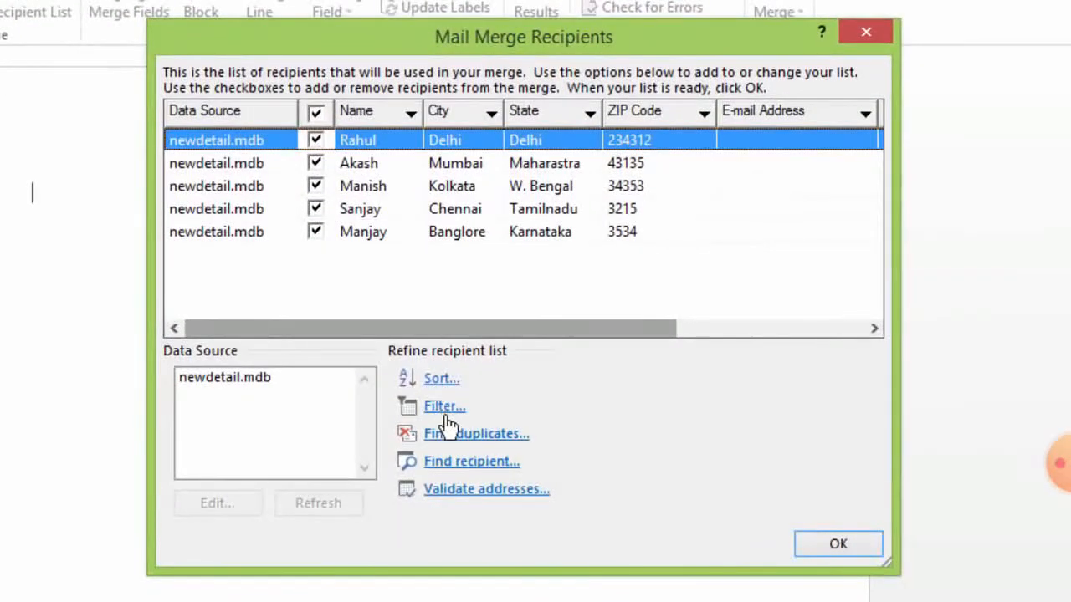
- Accept the full list of mail merge recipients and advance to the letter-writing stage
click(492, 462)
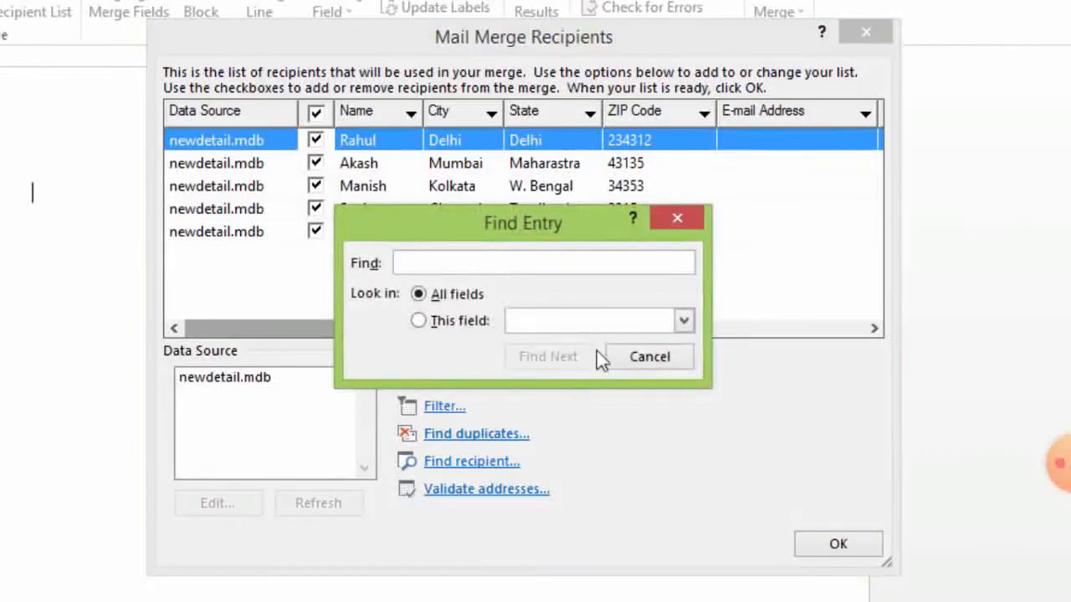
click(679, 219)
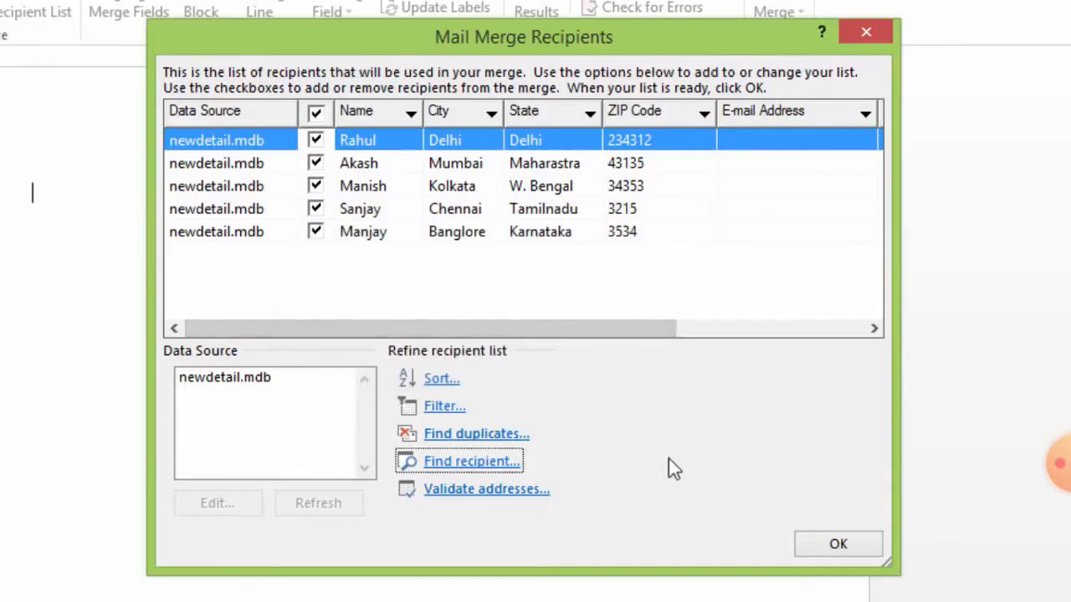
click(866, 547)
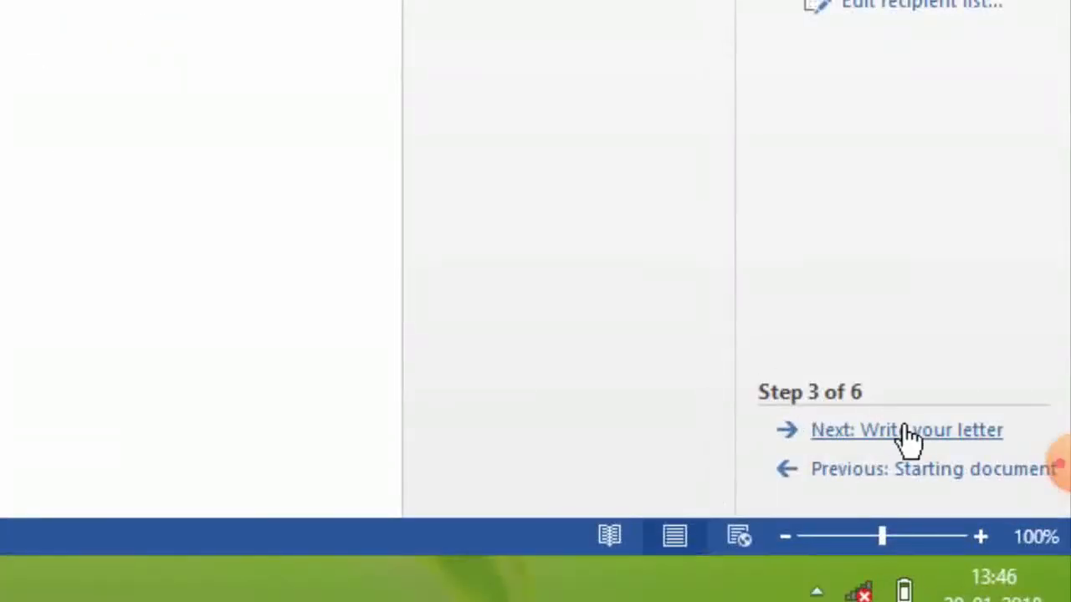
click(912, 433)
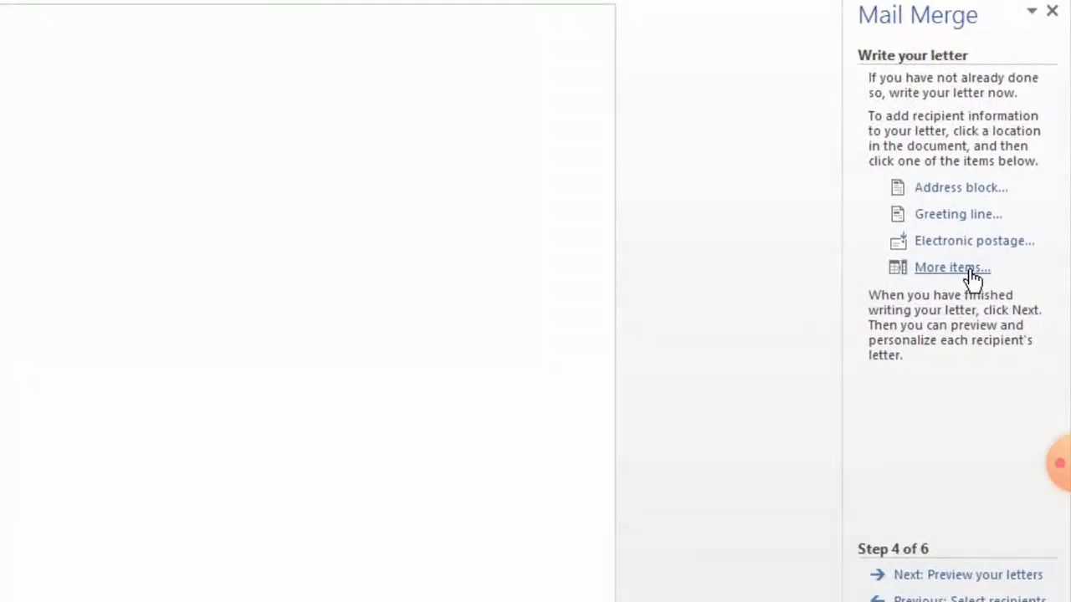
- Insert the Name merge field after "Dear" and continue with "You are invited to our ceremony. I hope you will come" and "To"
click(969, 270)
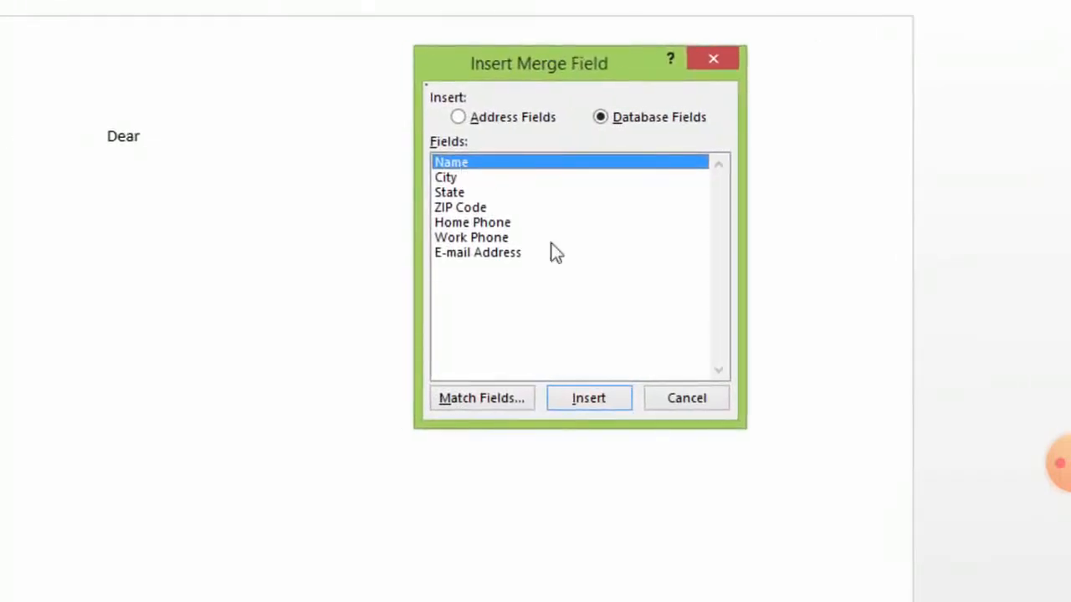
click(607, 398)
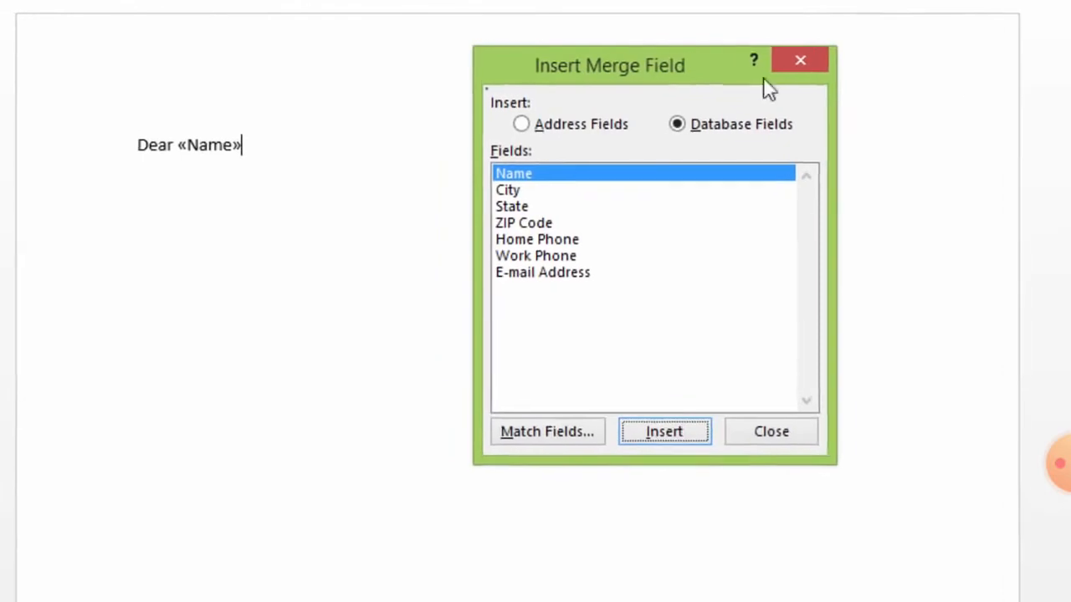
click(803, 62)
key(Return)
key(Return)
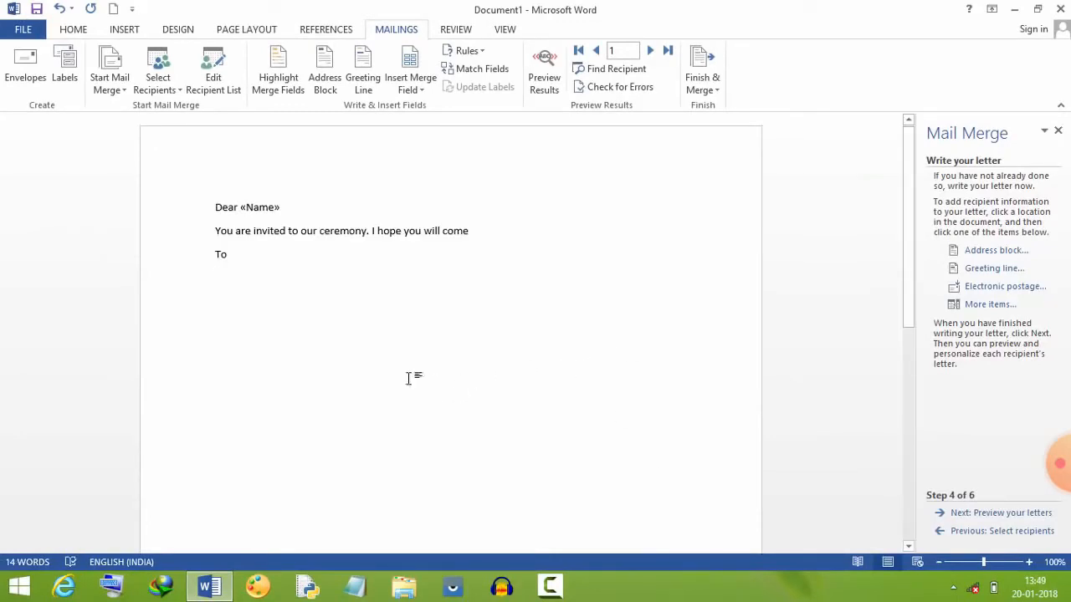
- Insert the City merge field on the line below "To" and start a new line
click(990, 304)
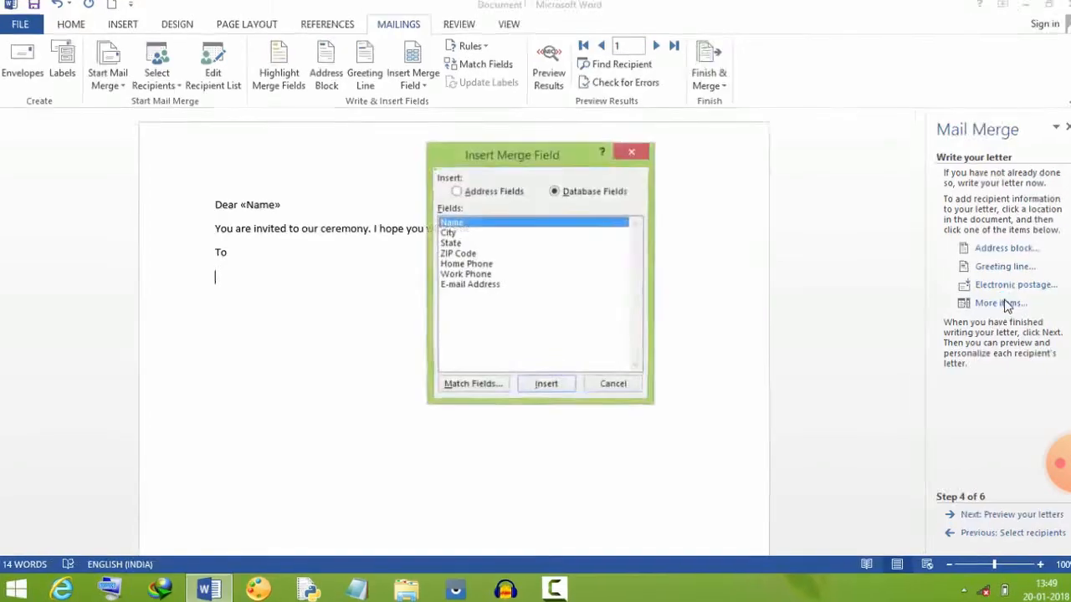
click(588, 170)
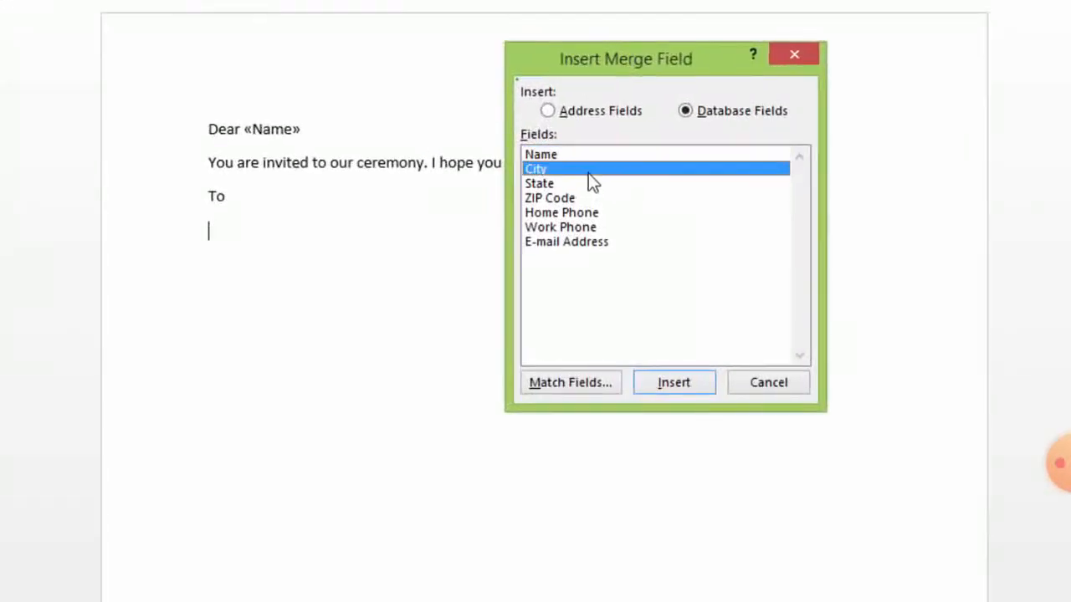
click(661, 385)
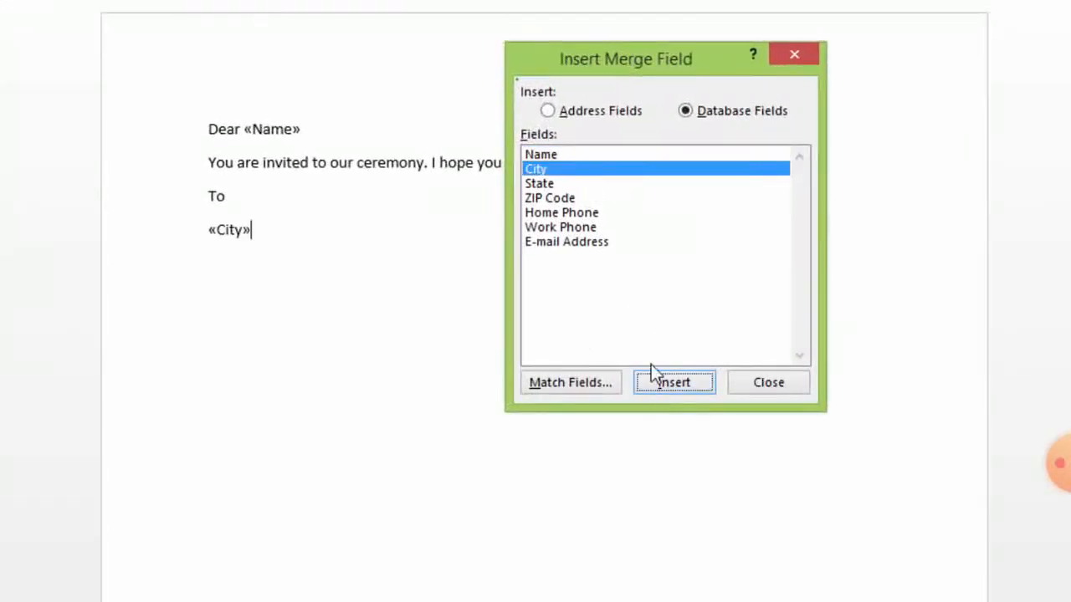
key(Escape)
key(Return)
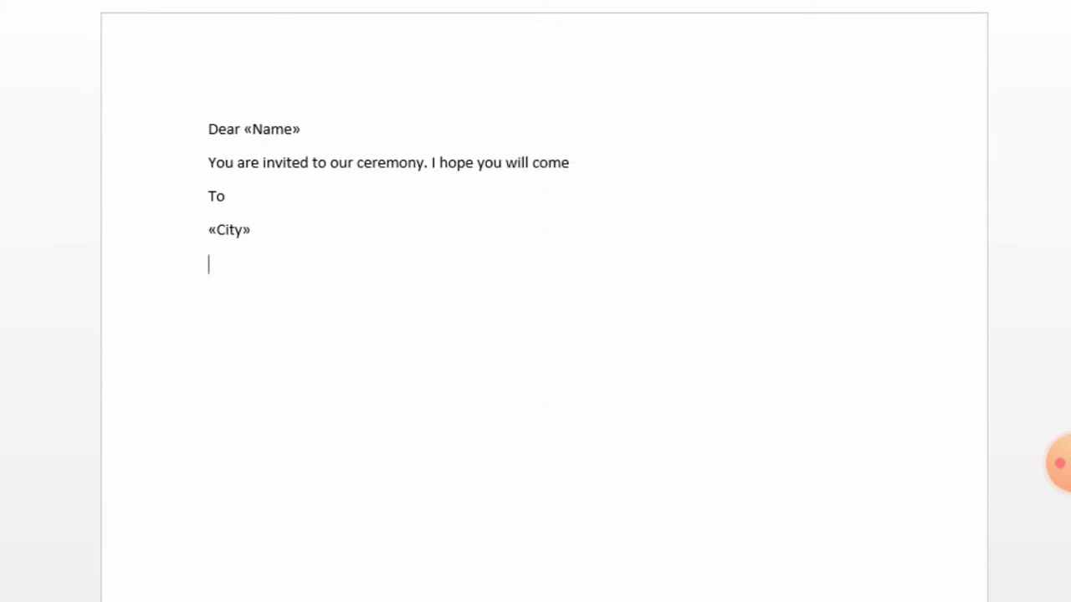
- Insert the State merge field on the line below the City field and start another line
key(alt+shift+f)
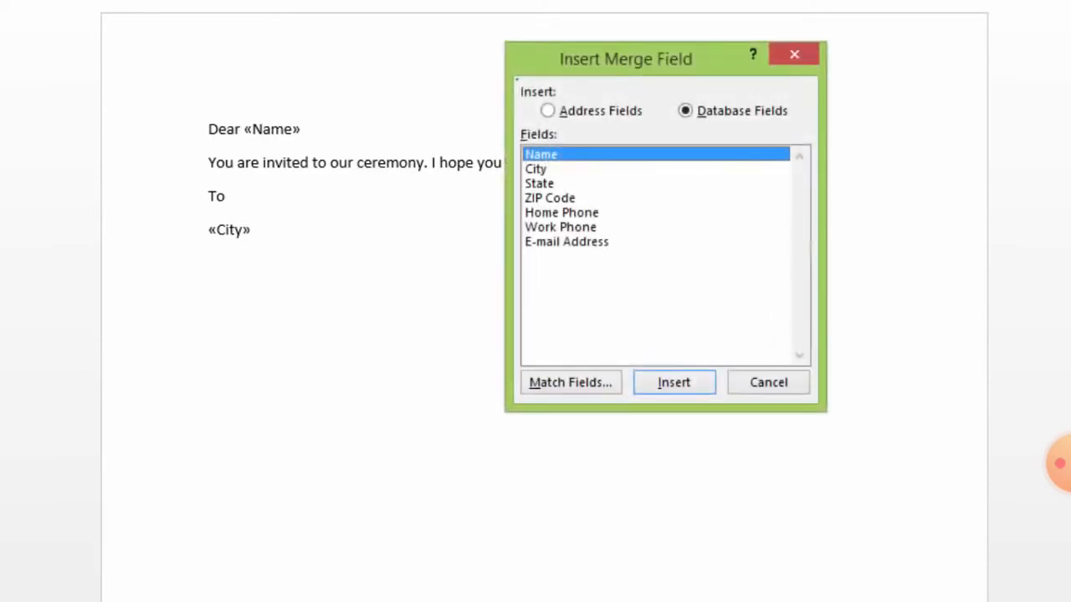
click(569, 184)
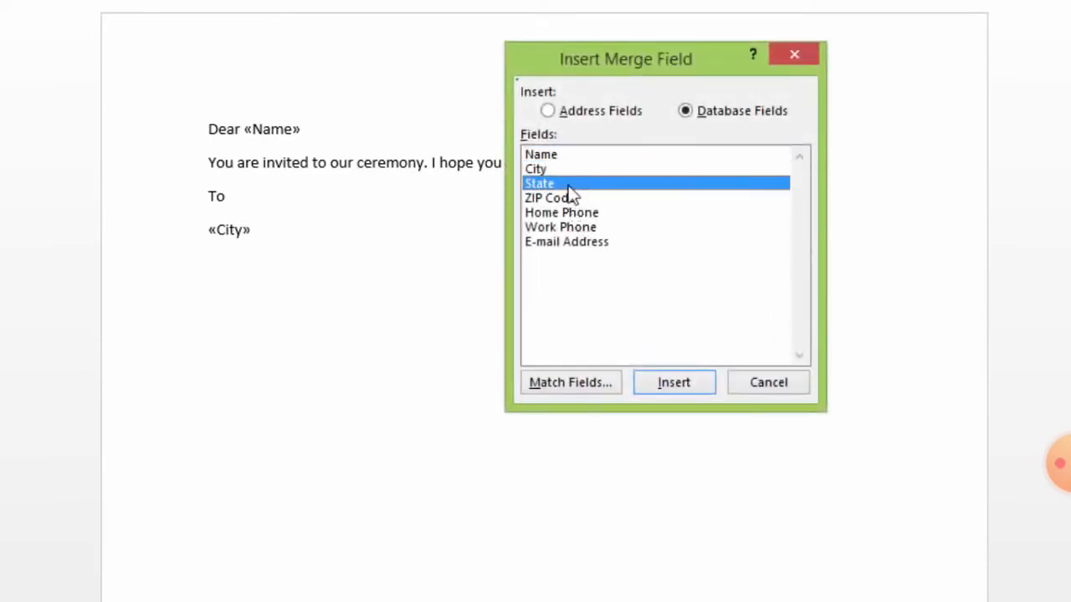
click(669, 383)
click(787, 55)
key(Return)
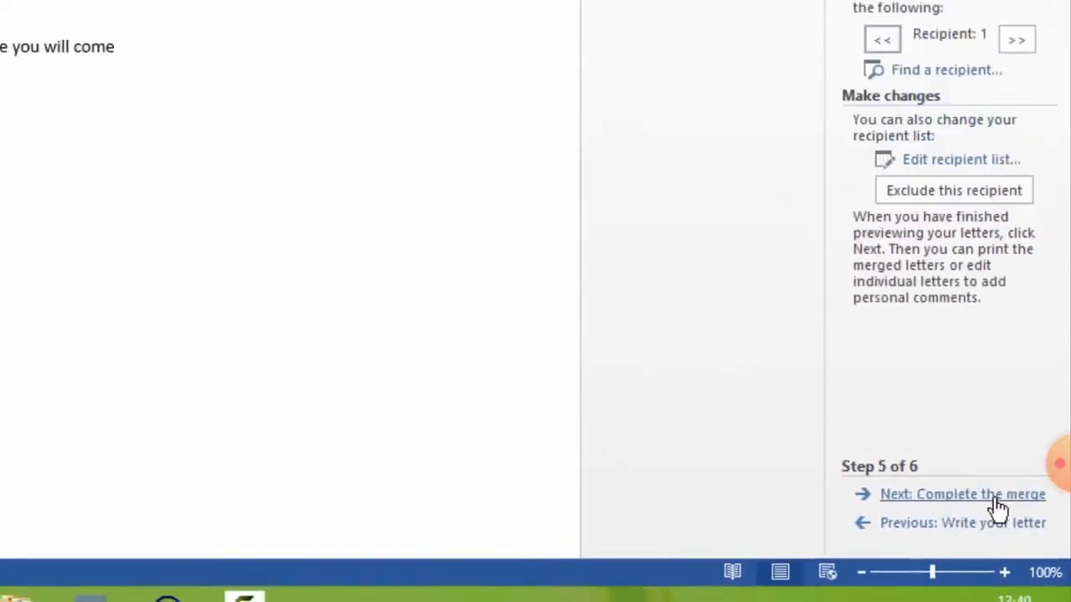
- Preview the merged letters for all recipients, going forward to the last one and back to the first
click(977, 490)
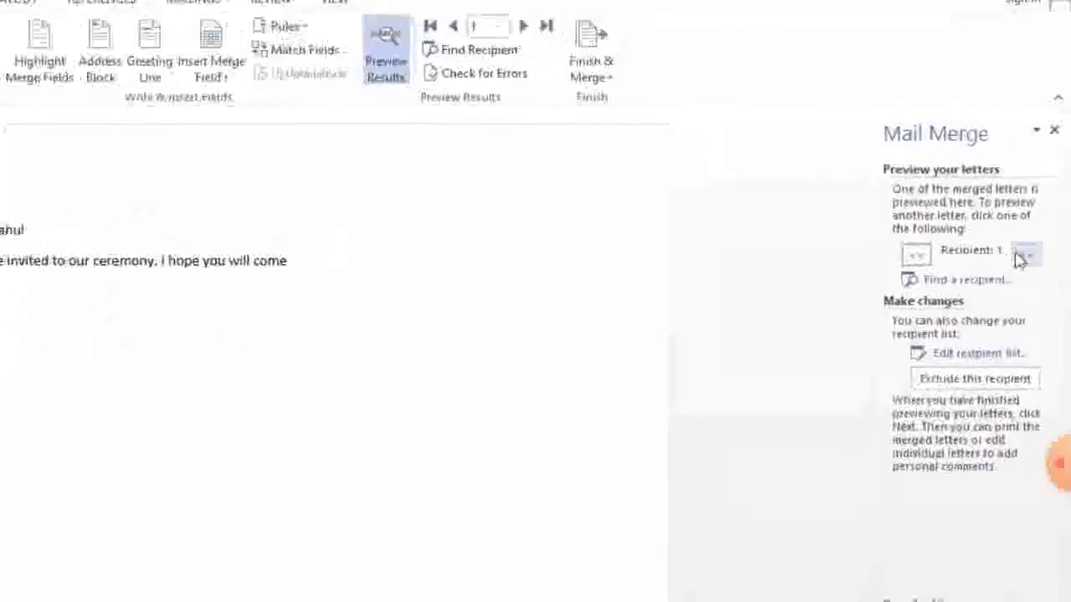
click(1020, 257)
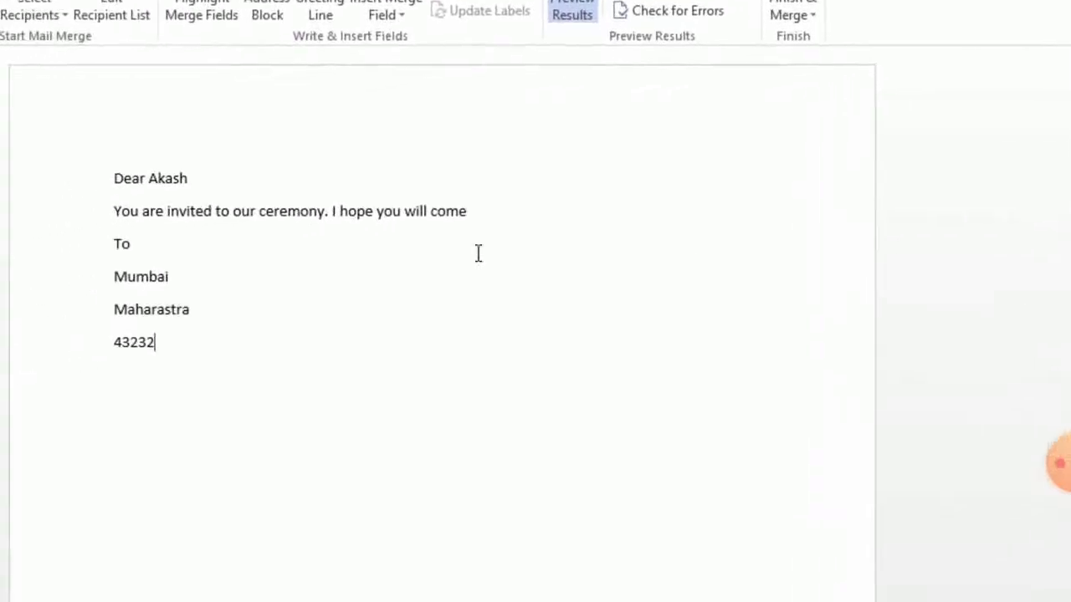
click(1023, 182)
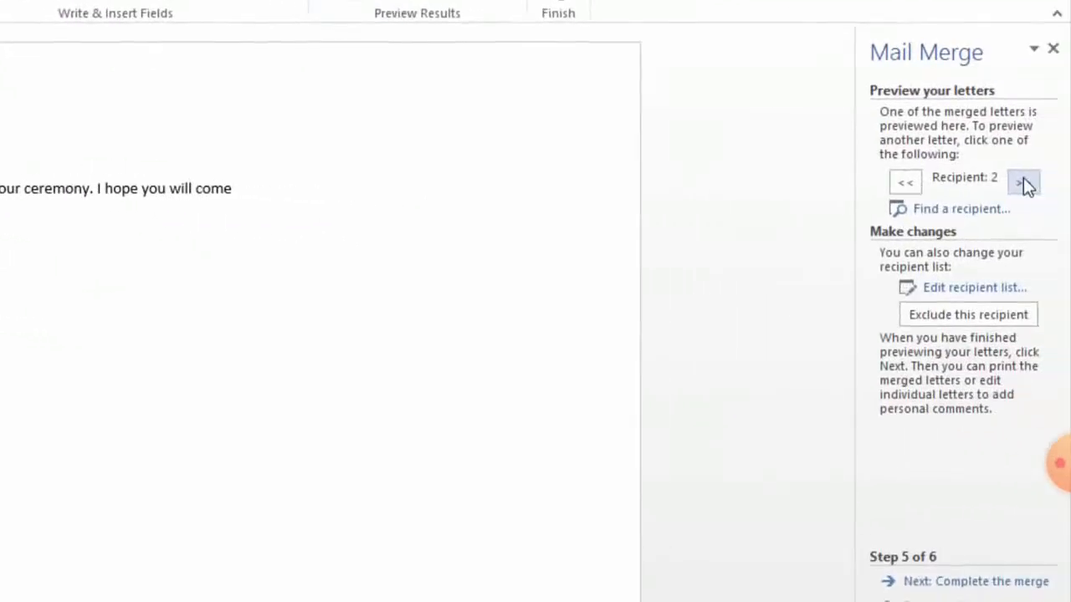
click(1024, 182)
click(1024, 182)
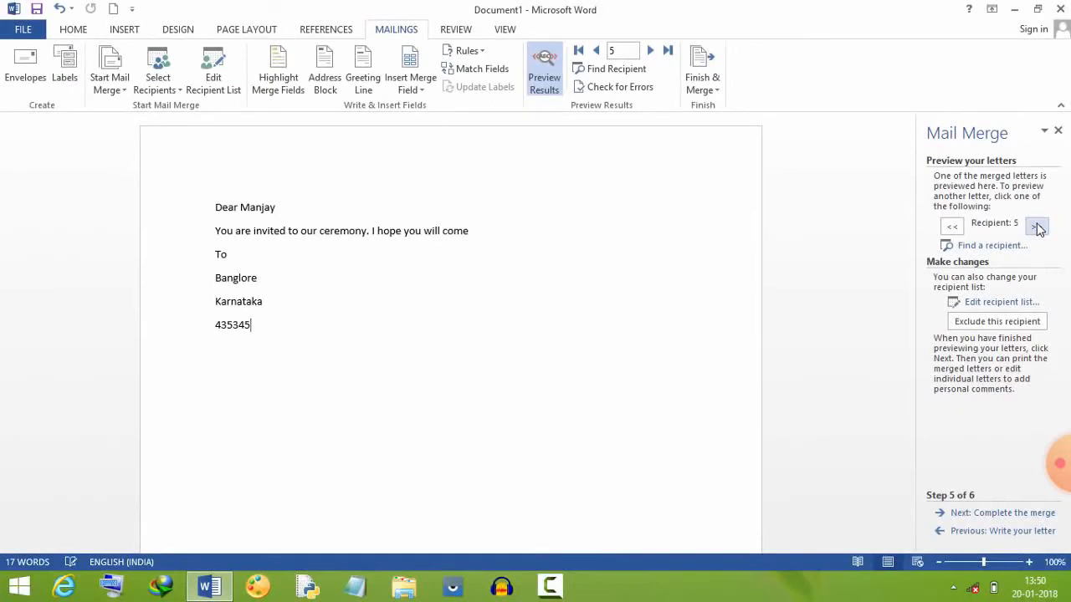
click(951, 232)
click(951, 232)
click(952, 232)
click(952, 232)
click(1037, 227)
click(1037, 227)
click(1037, 226)
click(1037, 227)
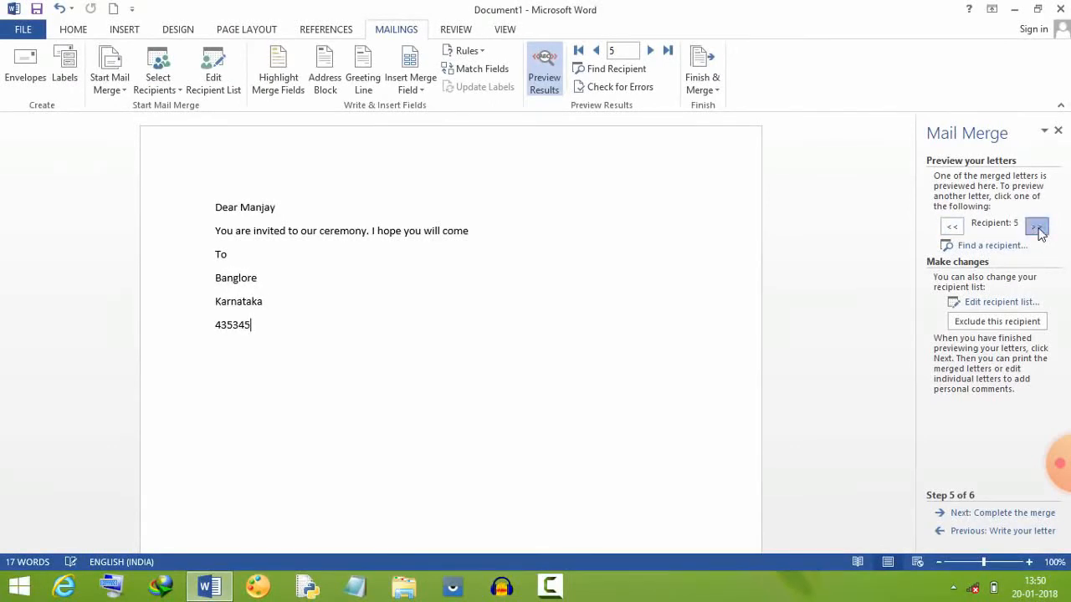
click(951, 232)
click(951, 231)
click(952, 232)
click(952, 232)
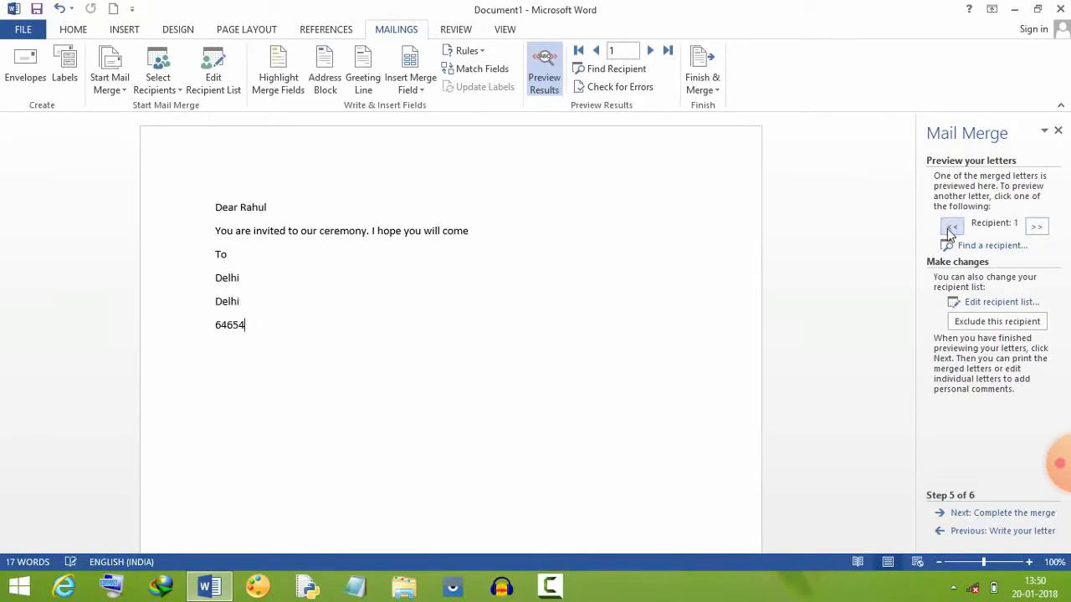
- Review the recipient list, close it without edits, and advance to the merge completion stage
click(1002, 305)
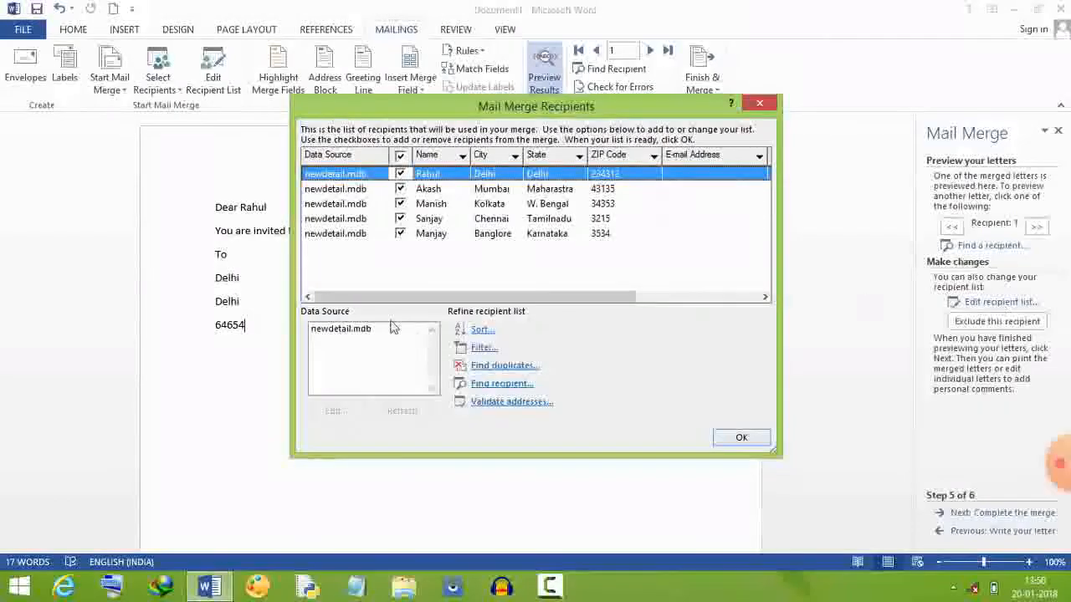
click(759, 103)
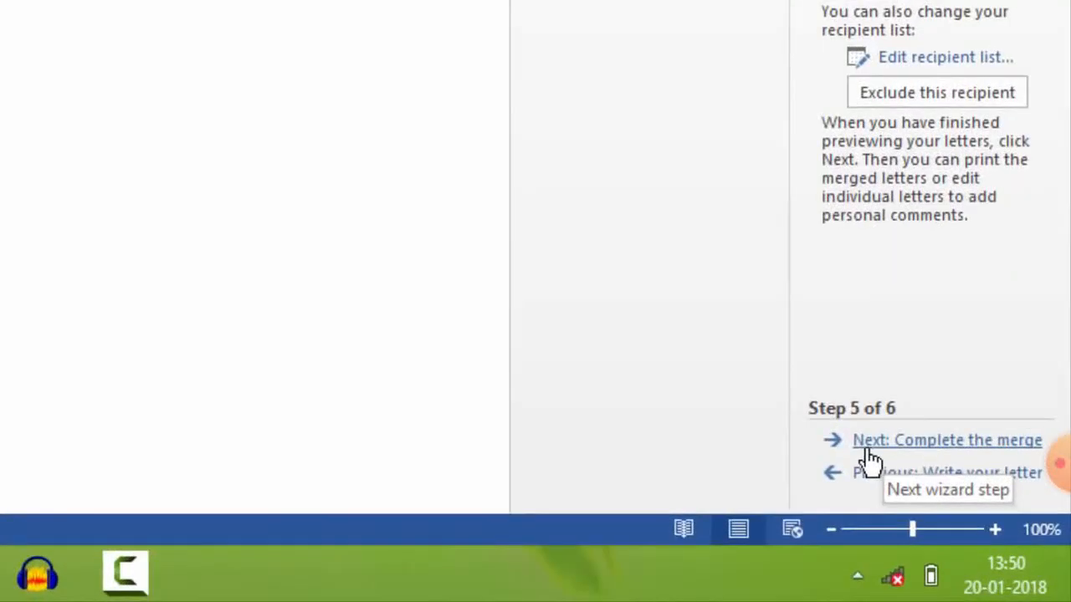
click(937, 441)
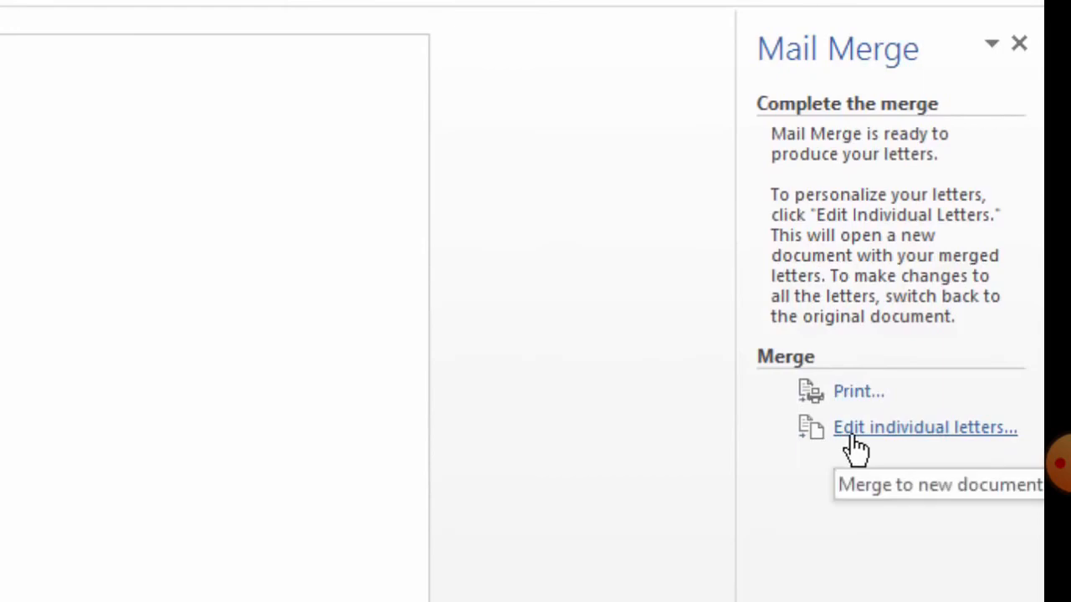
- Merge the letters to the printer with all records included
click(841, 399)
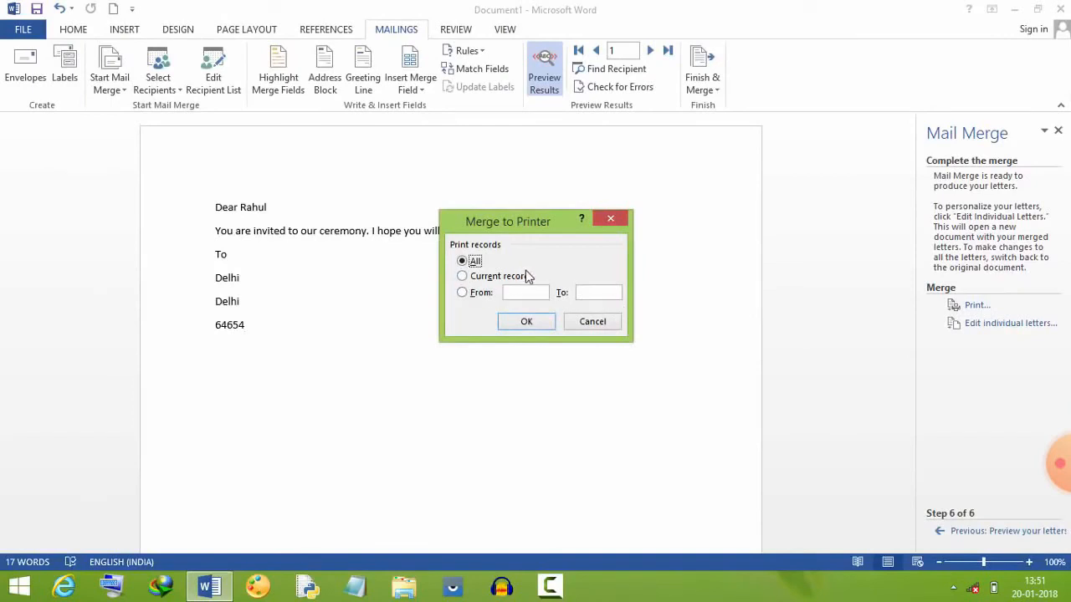
click(472, 294)
click(467, 261)
click(531, 326)
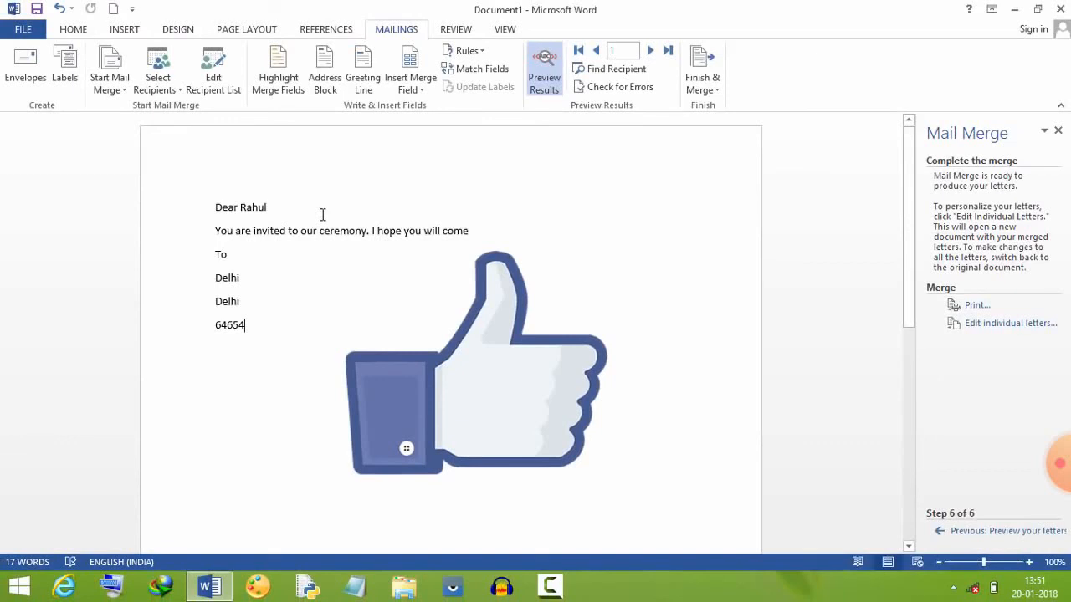
click(1060, 463)
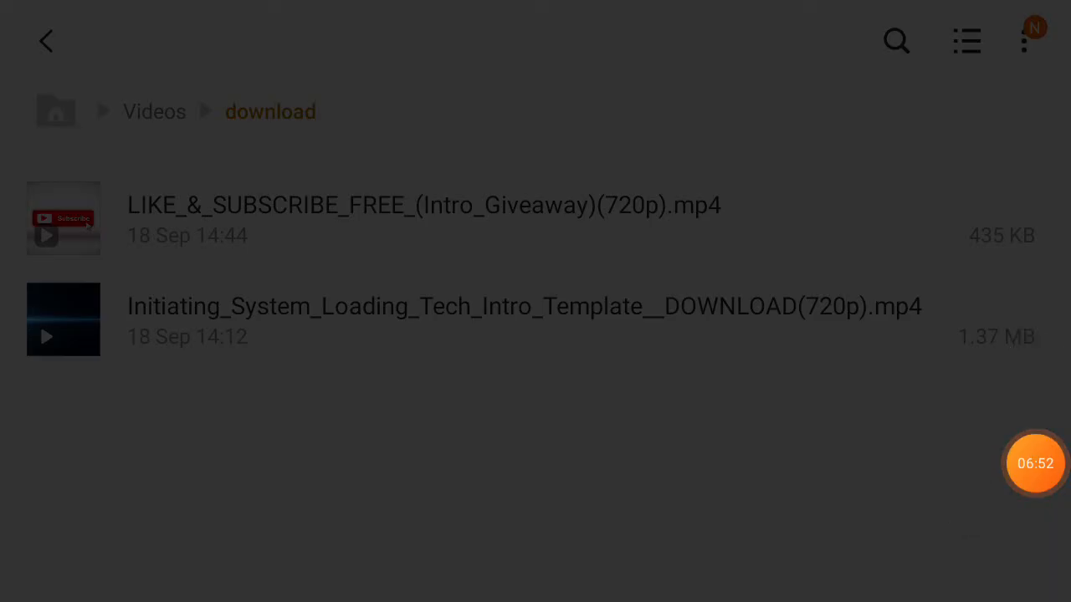
click(63, 319)
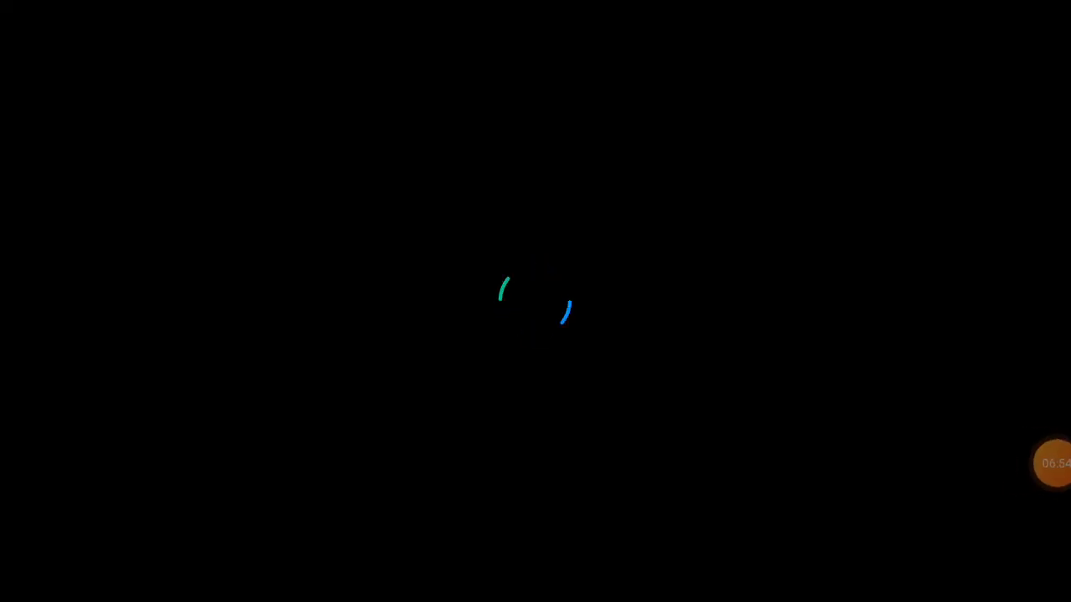